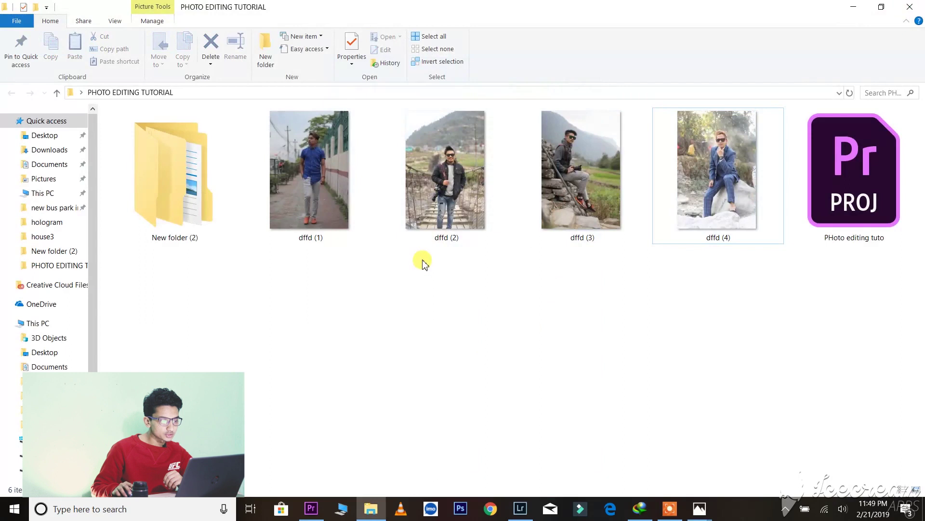
Select the photos dffd (1) to dffd (4), switch to Lightroom and import them into the catalog with the Add option.
{"action": "key", "text": "Escape"}
{"action": "left_click_drag", "start_coordinate": [274, 278], "coordinate": [676, 185]}
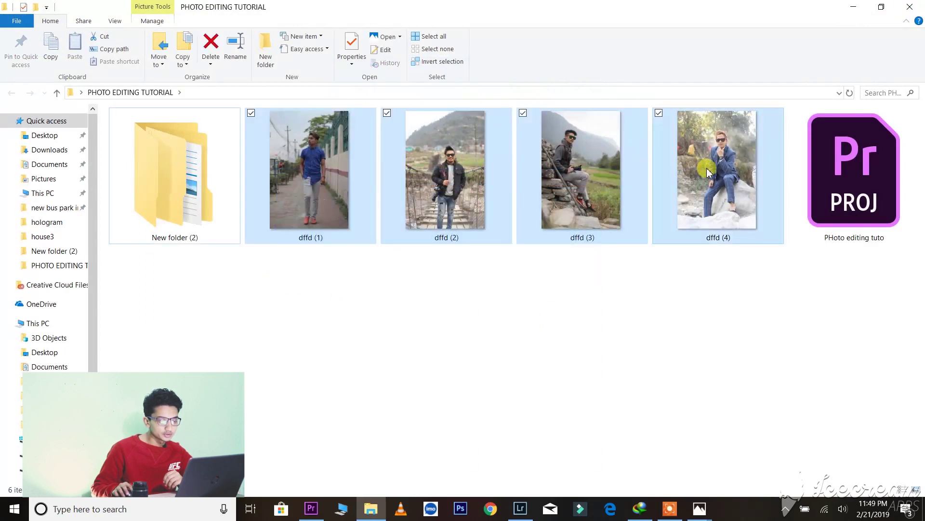
{"action": "mouse_move", "coordinate": [516, 514]}
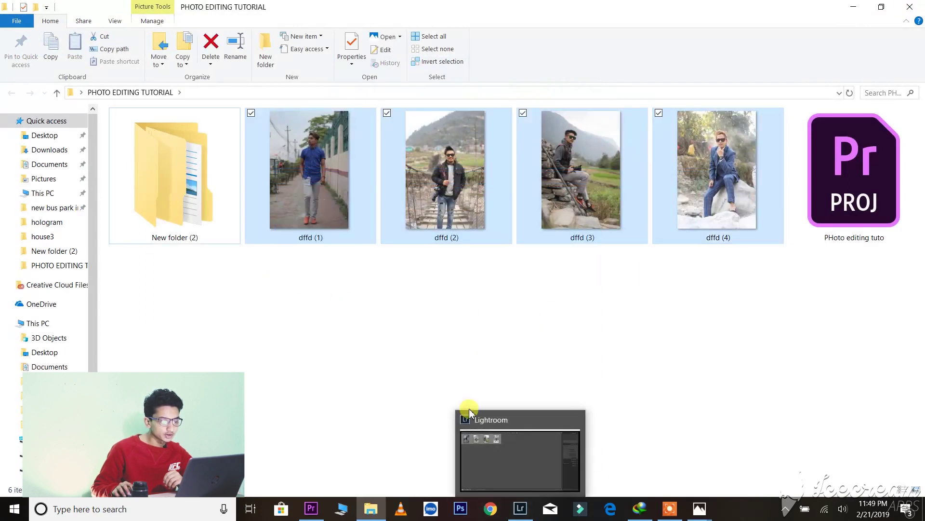
{"action": "left_click", "coordinate": [511, 483]}
{"action": "left_click", "coordinate": [46, 92]}
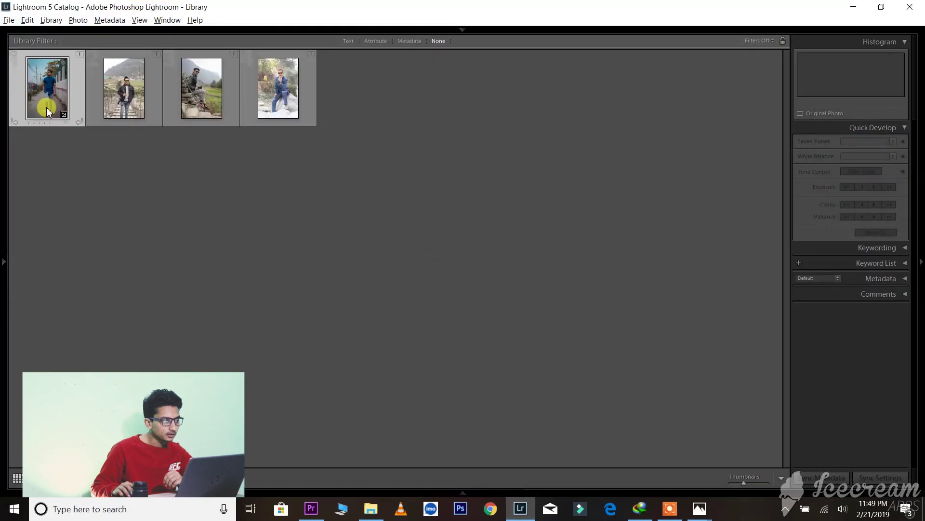
{"action": "left_click", "coordinate": [521, 506]}
{"action": "left_click_drag", "start_coordinate": [476, 226], "coordinate": [615, 329]}
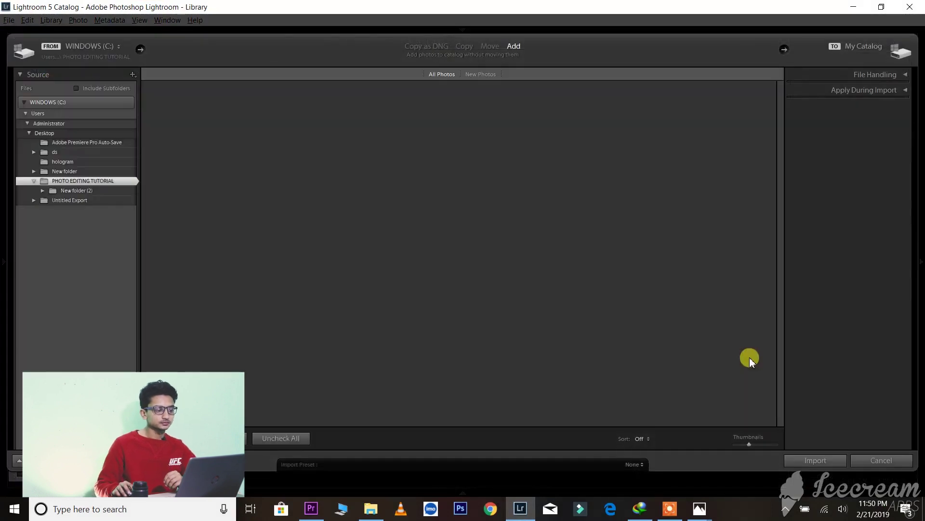
{"action": "left_click", "coordinate": [800, 457]}
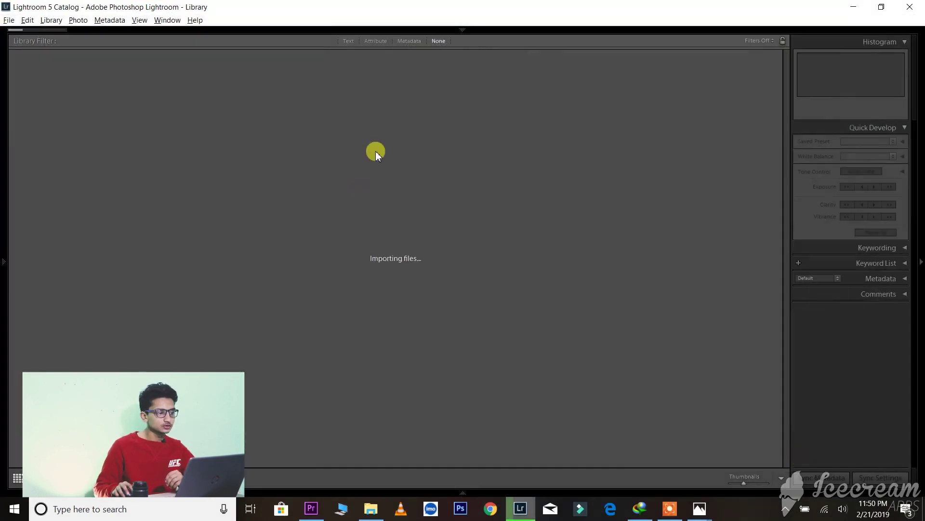
Open the photo of the man in the blue shirt in the Develop module and set Exposure to +0.54.
{"action": "left_click", "coordinate": [463, 28]}
{"action": "left_click", "coordinate": [717, 48]}
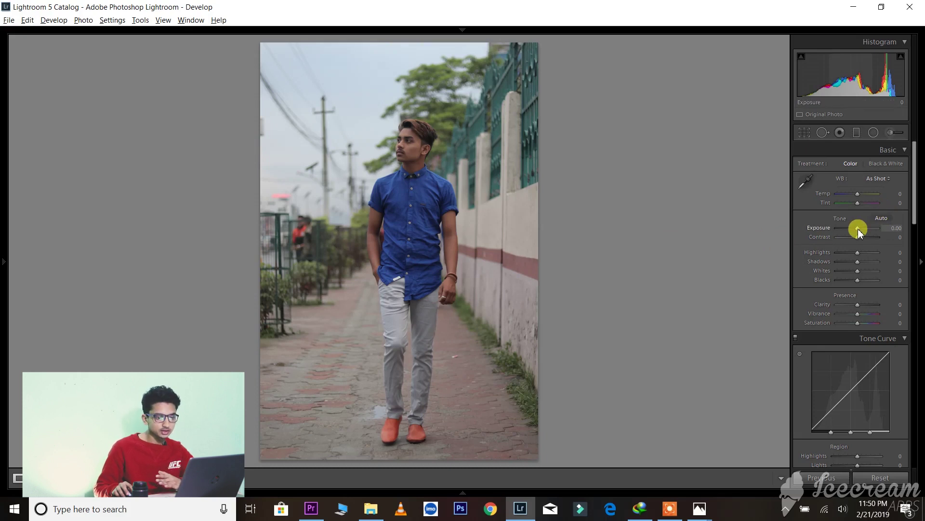
{"action": "left_click_drag", "start_coordinate": [858, 229], "coordinate": [859, 228]}
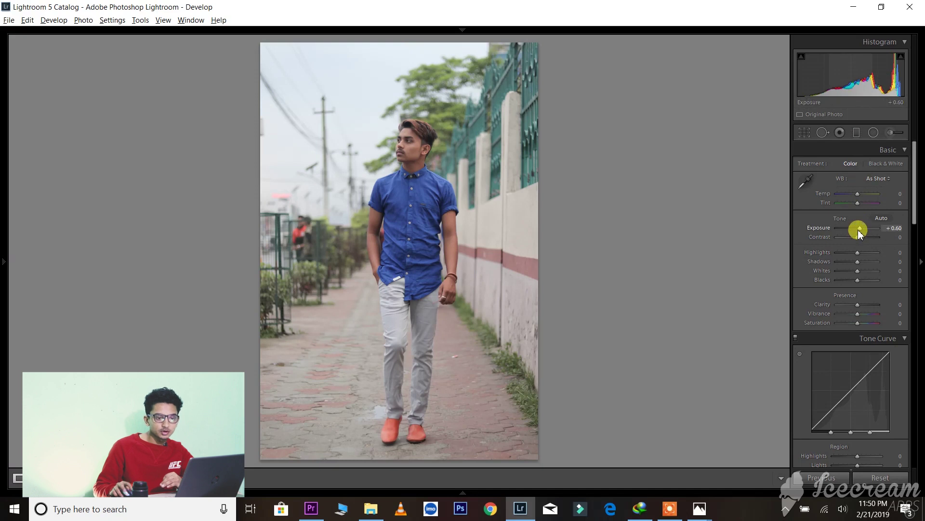
{"action": "left_click_drag", "start_coordinate": [859, 229], "coordinate": [864, 227]}
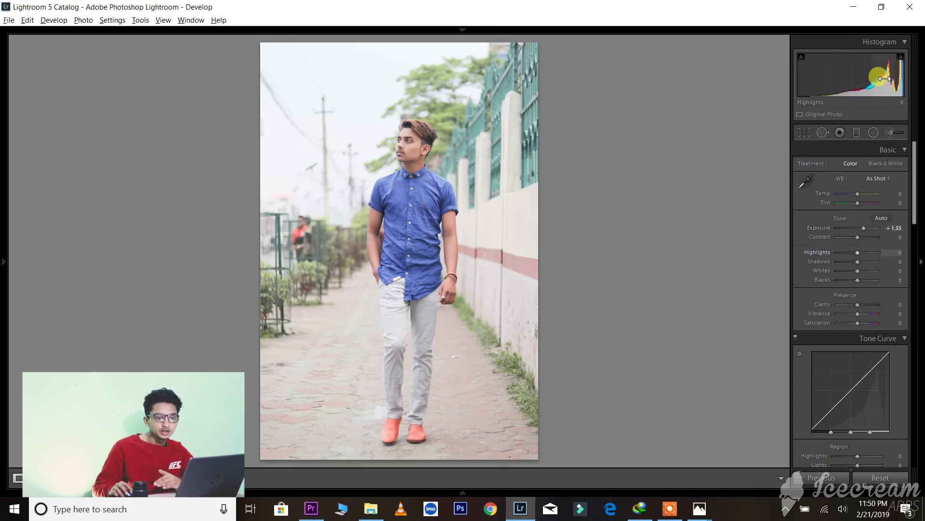
{"action": "mouse_move", "coordinate": [866, 227]}
{"action": "left_mouse_down"}
{"action": "mouse_move", "coordinate": [838, 229]}
{"action": "mouse_move", "coordinate": [860, 230]}
{"action": "left_mouse_up"}
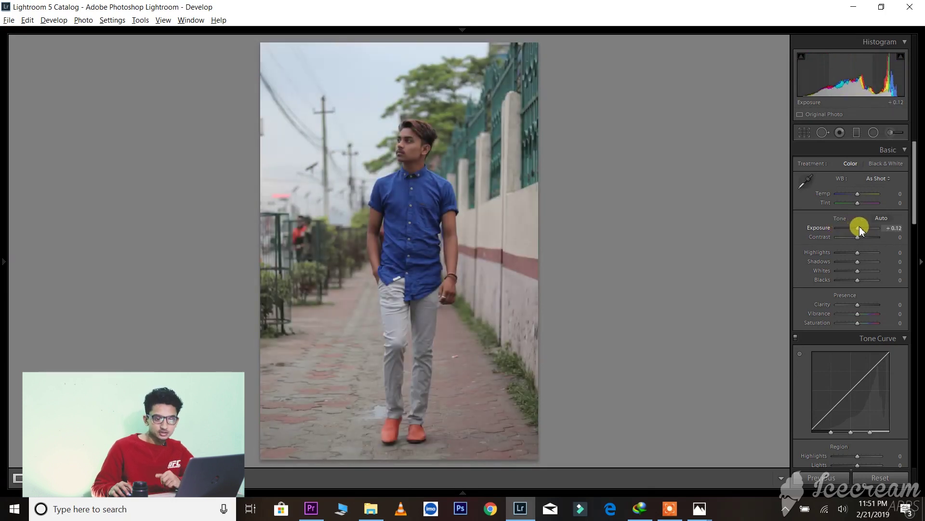
{"action": "left_click_drag", "start_coordinate": [859, 226], "coordinate": [856, 225]}
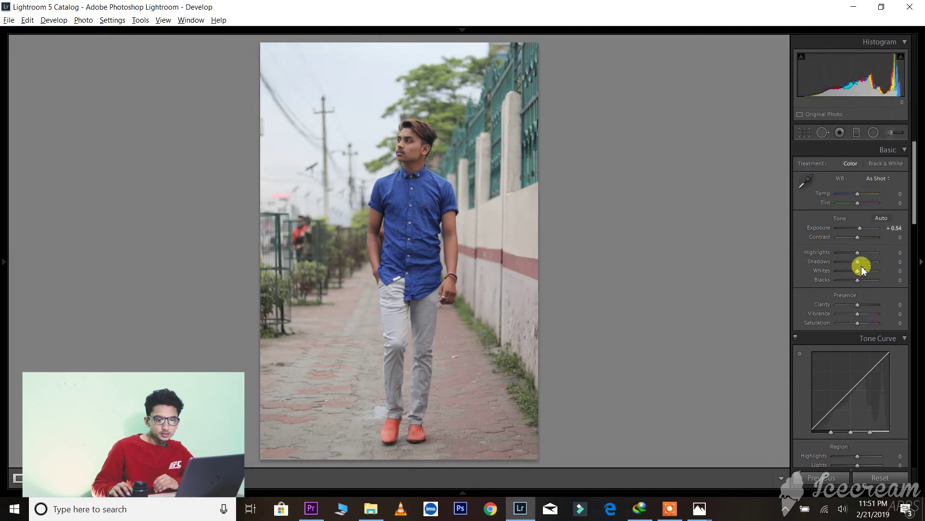
Adjust the basic tone and presence: Shadows +50, Blacks -38 and Clarity +17.
{"action": "mouse_move", "coordinate": [856, 263]}
{"action": "left_mouse_down"}
{"action": "mouse_move", "coordinate": [869, 263]}
{"action": "mouse_move", "coordinate": [863, 266]}
{"action": "left_mouse_up"}
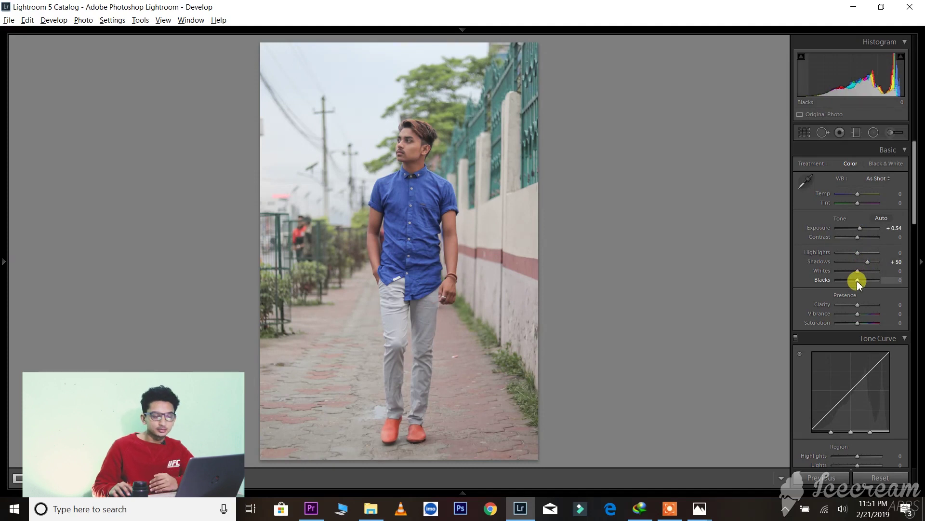
{"action": "left_click_drag", "start_coordinate": [858, 281], "coordinate": [854, 280]}
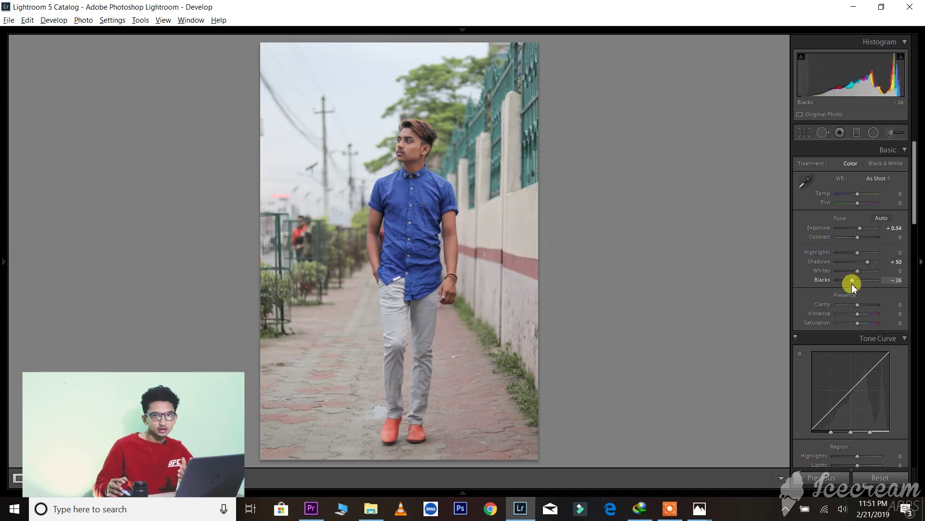
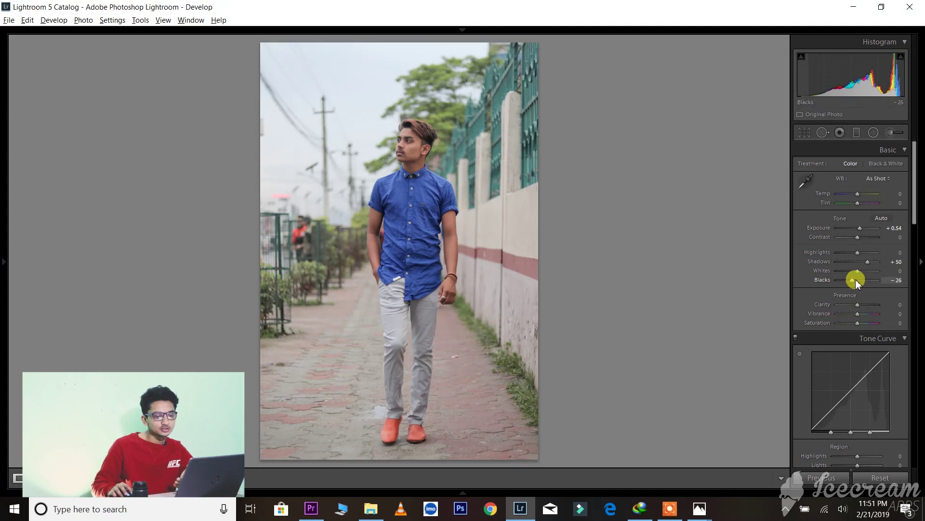
{"action": "left_click_drag", "start_coordinate": [853, 277], "coordinate": [849, 276]}
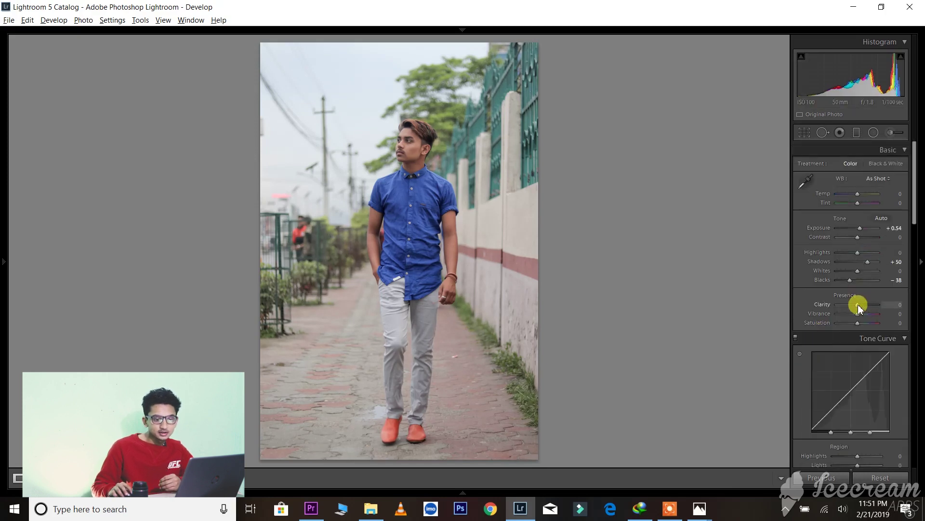
{"action": "left_click_drag", "start_coordinate": [859, 305], "coordinate": [862, 305]}
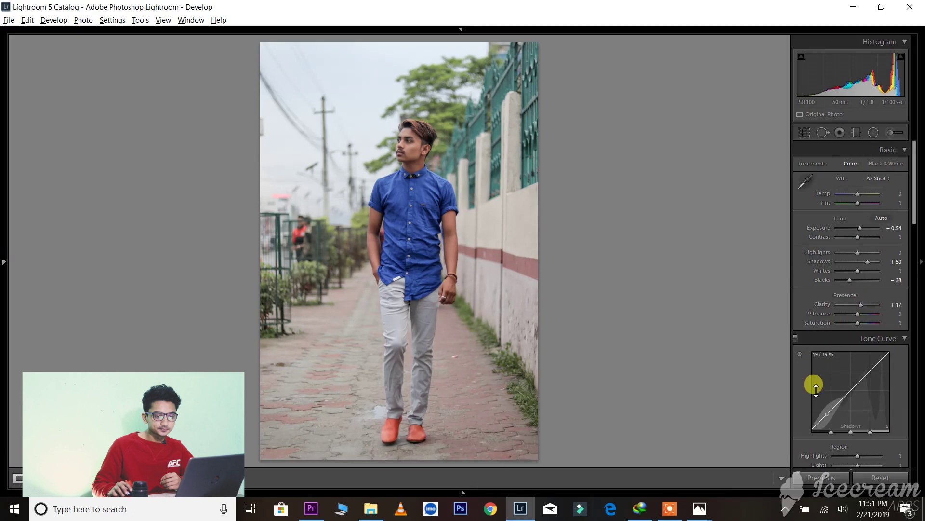
Shape the tone curve by setting Lights to +22 and Darks to -7.
{"action": "left_click_drag", "start_coordinate": [865, 365], "coordinate": [868, 359]}
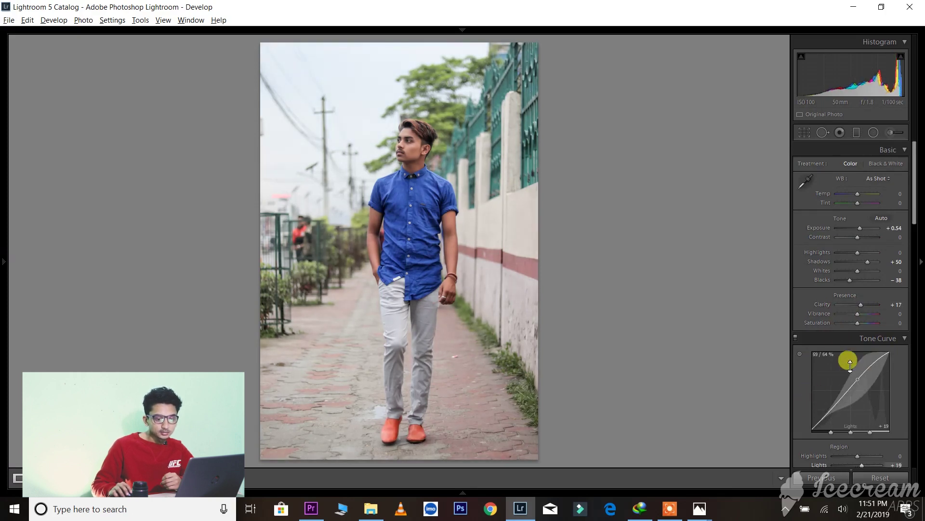
{"action": "scroll", "coordinate": [828, 373], "scroll_direction": "down", "scroll_amount": 3}
{"action": "left_click_drag", "start_coordinate": [867, 289], "coordinate": [837, 318]}
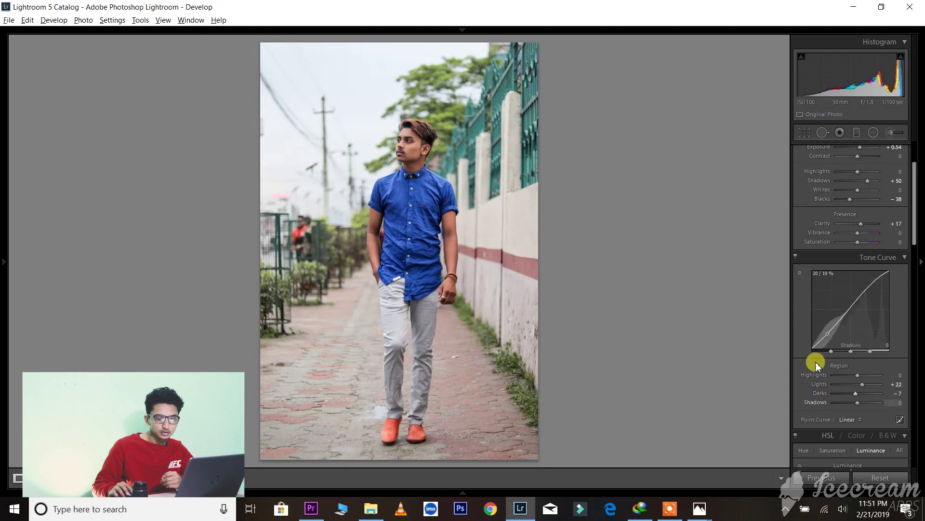
In Camera Calibration, set the primary saturations to Blue +55, Green -33 and Red -26.
{"action": "scroll", "coordinate": [819, 376], "scroll_direction": "down", "scroll_amount": 8}
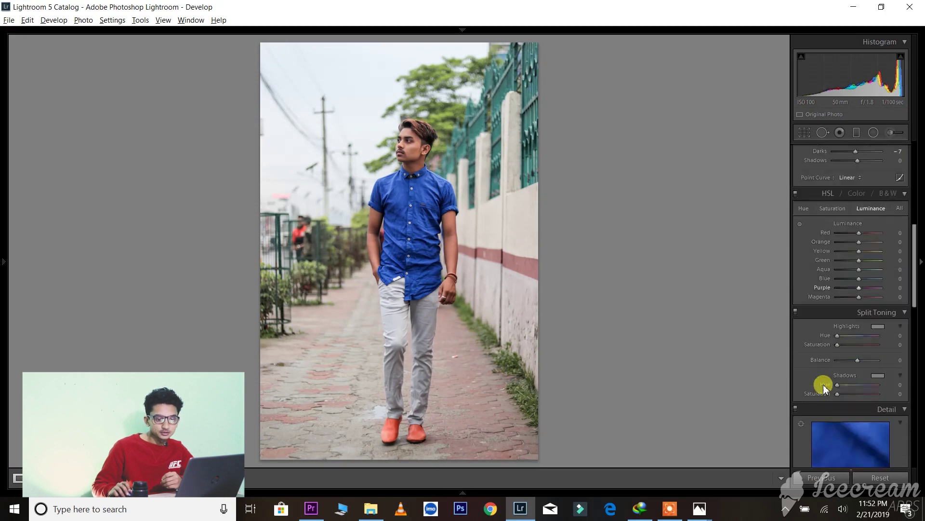
{"action": "scroll", "coordinate": [821, 387], "scroll_direction": "down", "scroll_amount": 10}
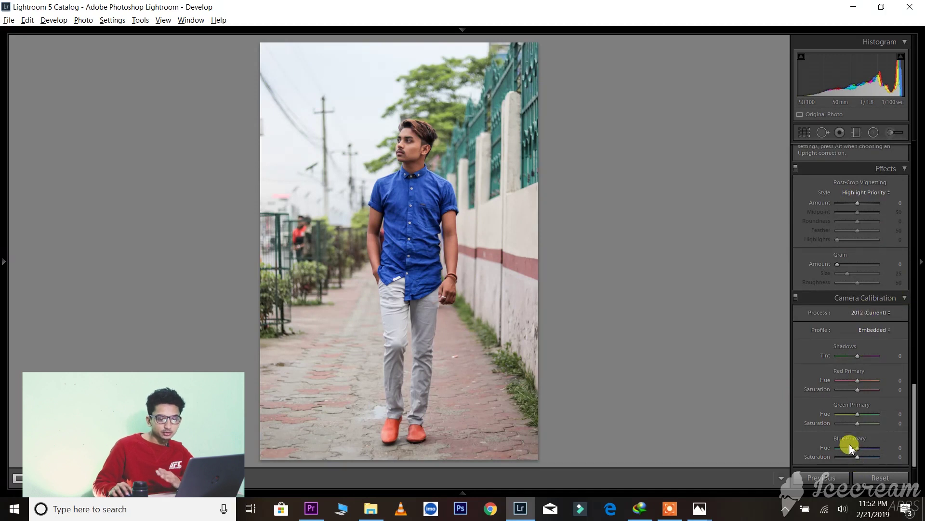
{"action": "left_click_drag", "start_coordinate": [859, 458], "coordinate": [868, 456]}
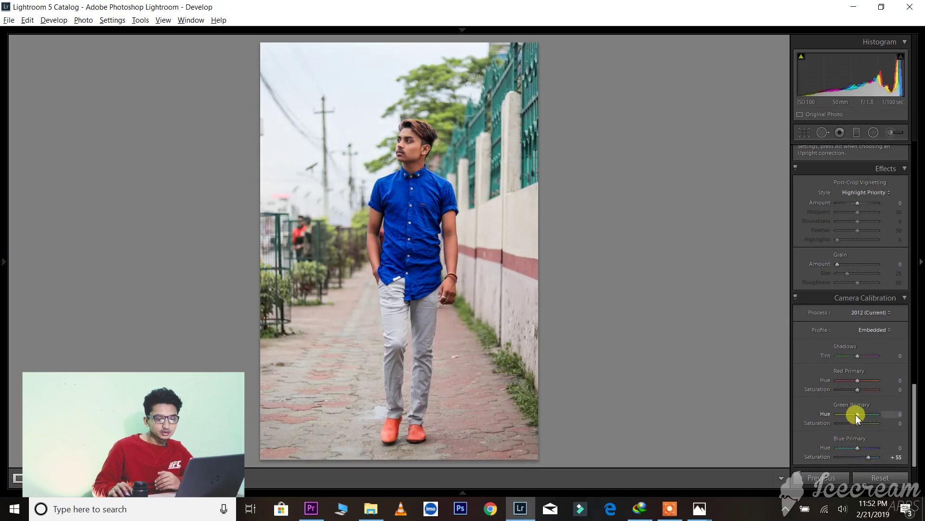
{"action": "left_click_drag", "start_coordinate": [854, 426], "coordinate": [851, 420]}
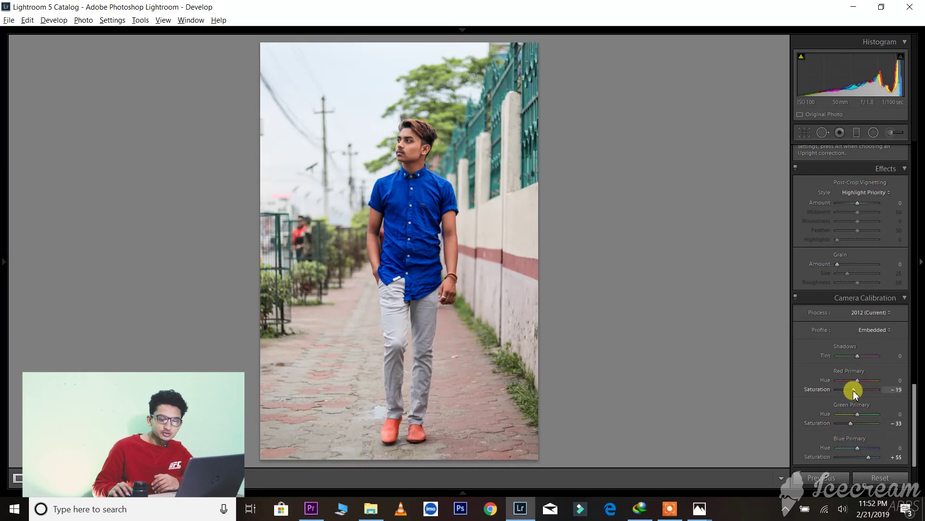
Set the Sharpening amount to 75 and the Luminance noise reduction to 15.
{"action": "scroll", "coordinate": [801, 371], "scroll_direction": "up", "scroll_amount": 5}
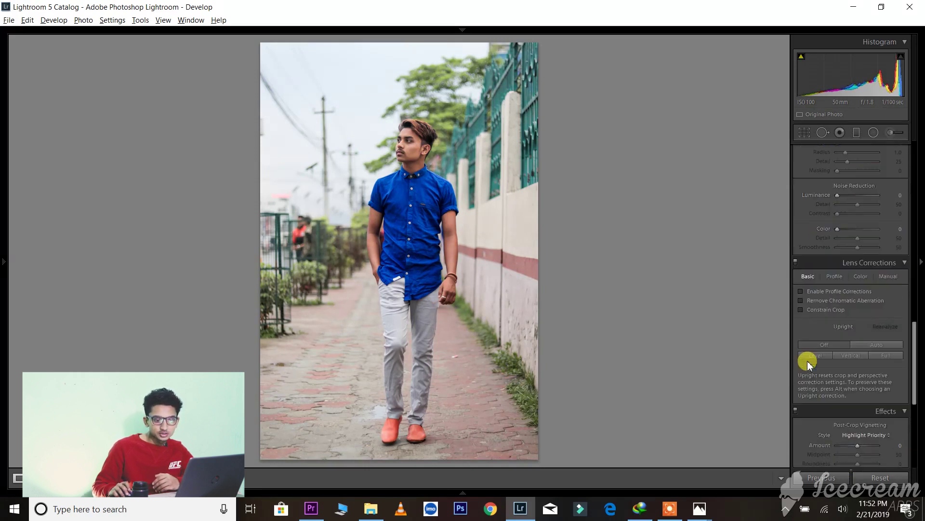
{"action": "mouse_move", "coordinate": [853, 306]}
{"action": "left_mouse_down"}
{"action": "mouse_move", "coordinate": [833, 306]}
{"action": "mouse_move", "coordinate": [855, 305]}
{"action": "left_mouse_up"}
{"action": "left_click_drag", "start_coordinate": [831, 357], "coordinate": [846, 358]}
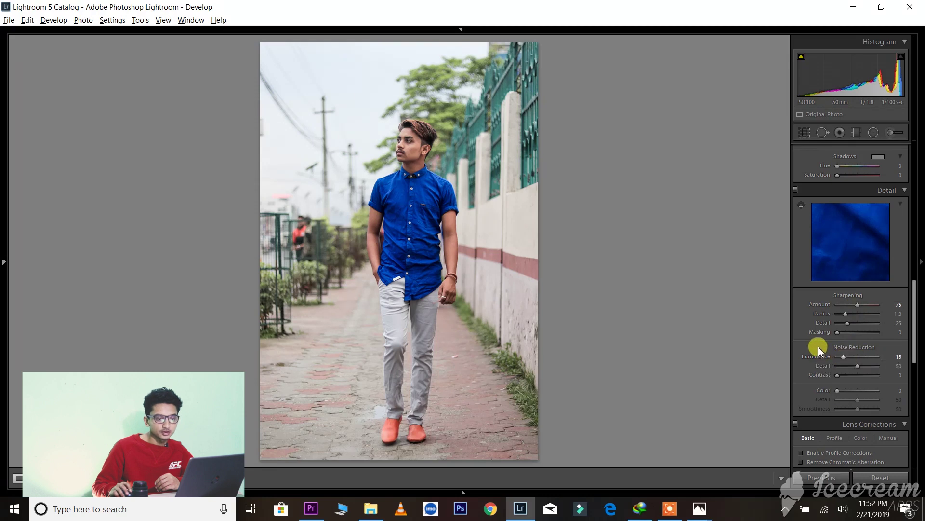
Set the Orange luminance to +20 and compare the photo with the HSL adjustments off and on.
{"action": "scroll", "coordinate": [814, 340], "scroll_direction": "up", "scroll_amount": 7}
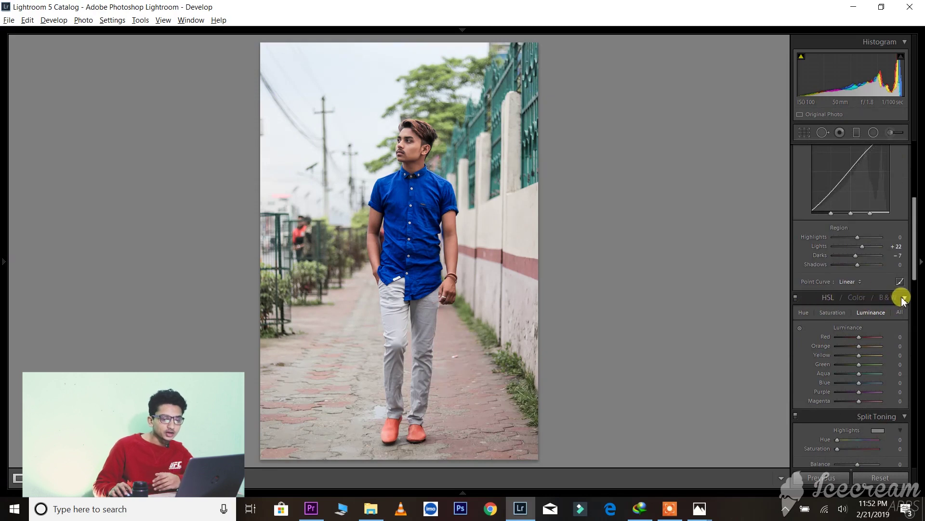
{"action": "left_click", "coordinate": [827, 298]}
{"action": "left_click", "coordinate": [826, 299]}
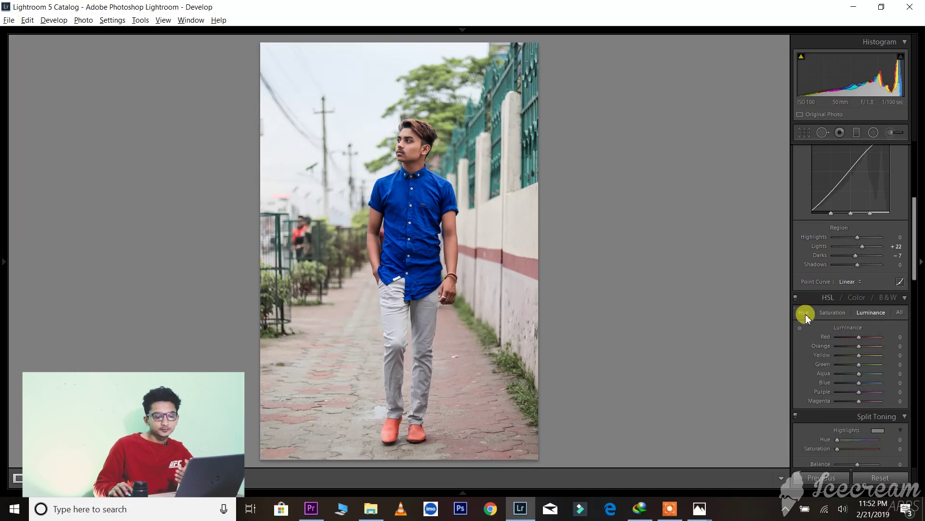
{"action": "left_click", "coordinate": [833, 313]}
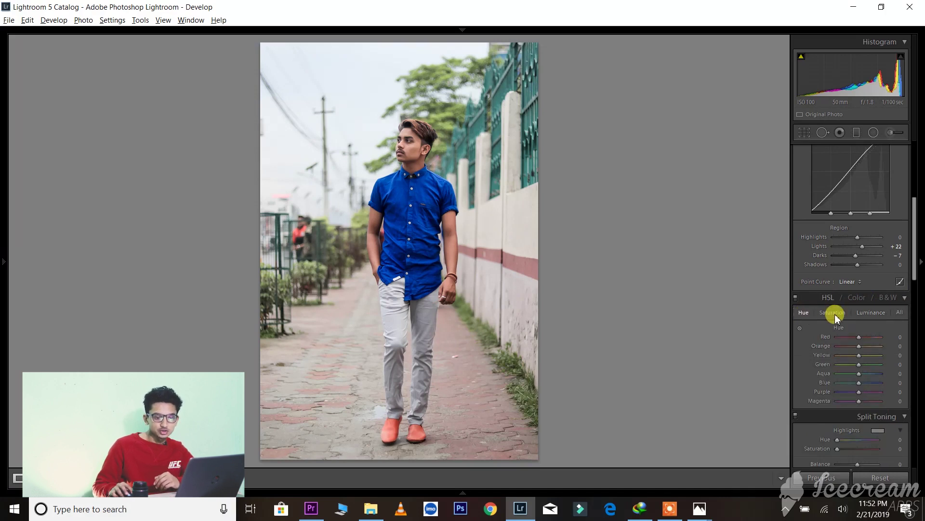
{"action": "left_click", "coordinate": [867, 312]}
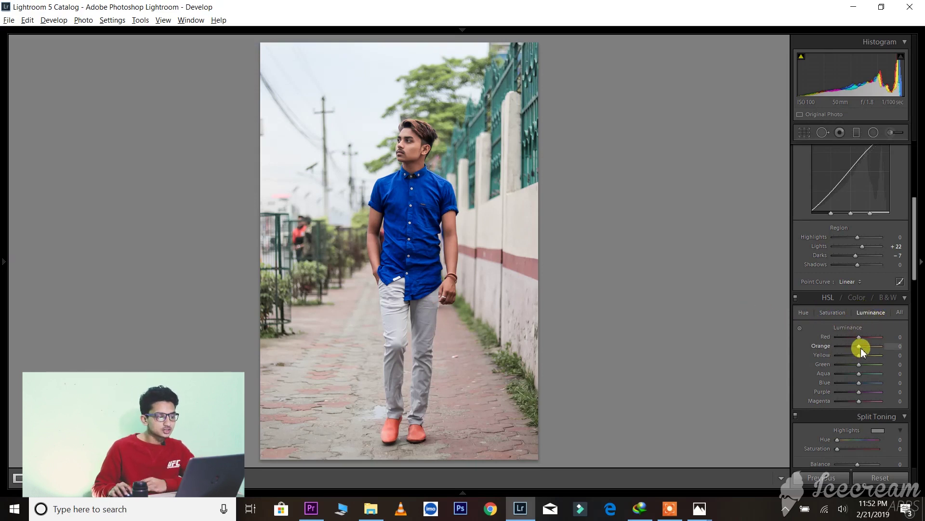
{"action": "left_click_drag", "start_coordinate": [860, 348], "coordinate": [863, 345]}
{"action": "left_click", "coordinate": [796, 298]}
{"action": "left_click", "coordinate": [796, 298]}
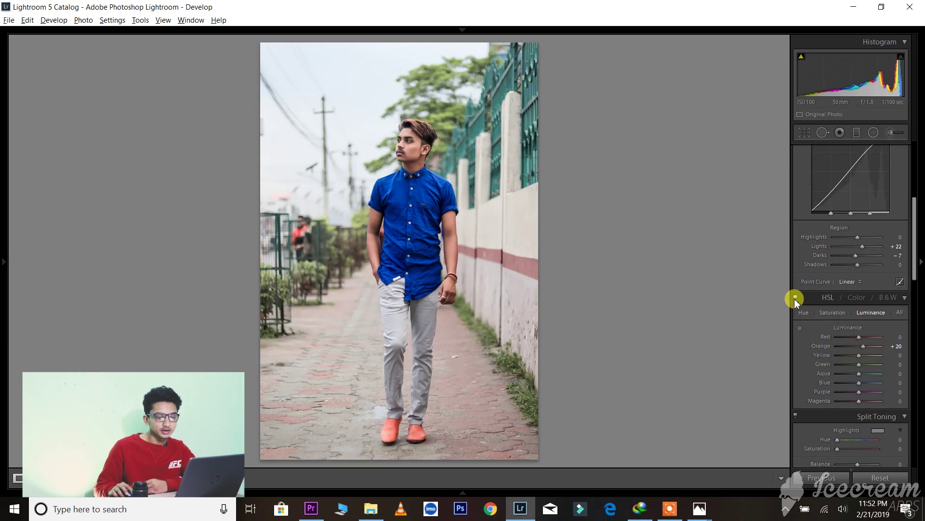
{"action": "left_click", "coordinate": [796, 299]}
{"action": "left_click", "coordinate": [795, 298]}
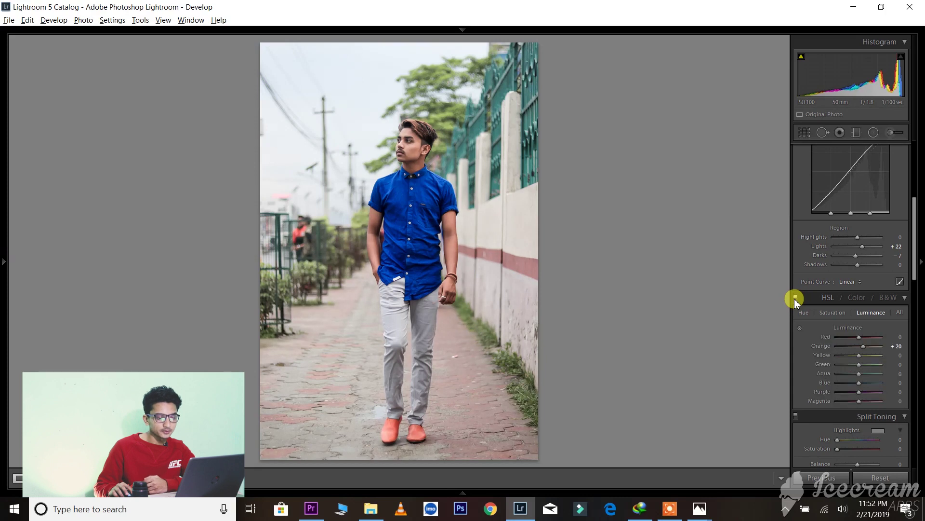
Set the Orange saturation to -13 and shift the Yellow and Green hues toward warmer tones.
{"action": "left_click", "coordinate": [841, 312]}
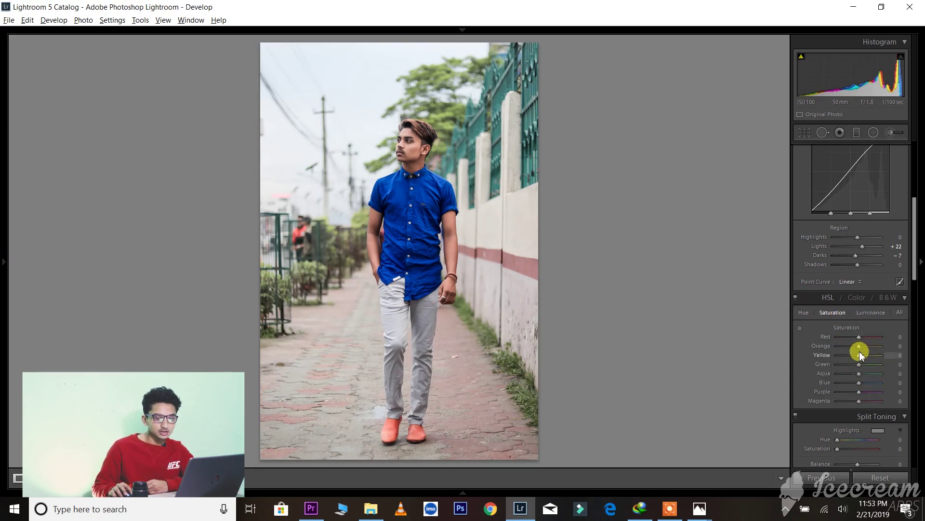
{"action": "left_click_drag", "start_coordinate": [860, 345], "coordinate": [858, 348]}
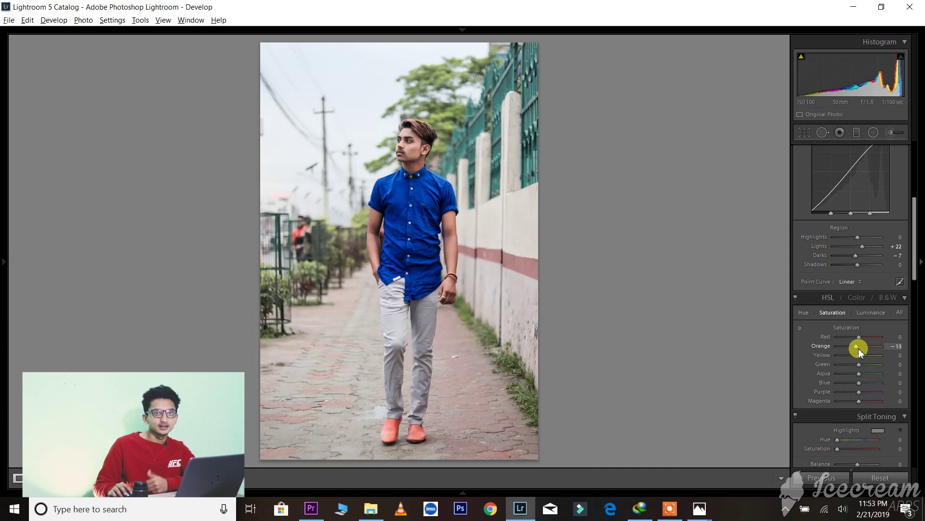
{"action": "left_click", "coordinate": [804, 312]}
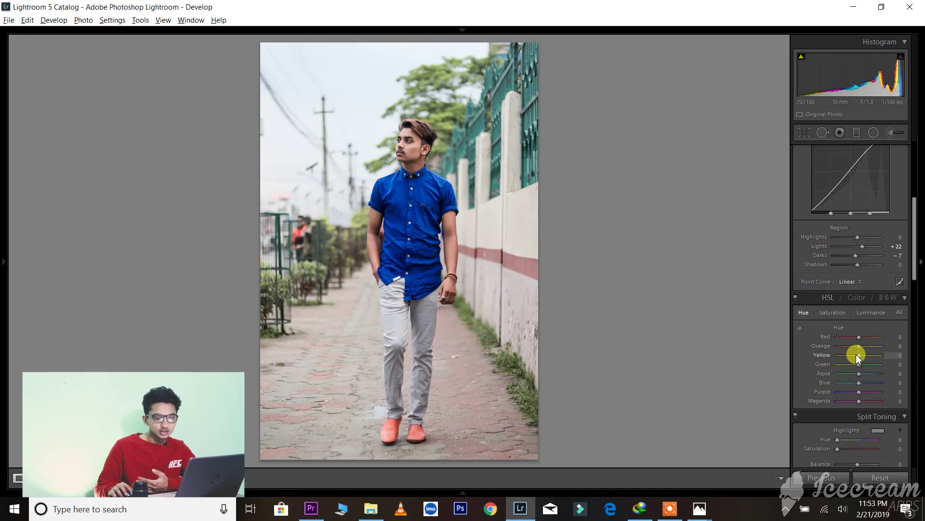
{"action": "mouse_move", "coordinate": [858, 356]}
{"action": "left_mouse_down"}
{"action": "mouse_move", "coordinate": [844, 352]}
{"action": "mouse_move", "coordinate": [856, 366]}
{"action": "mouse_move", "coordinate": [848, 369]}
{"action": "left_mouse_up"}
Raise the foliage colours' saturation to Yellow +49 and Green +56.
{"action": "left_click", "coordinate": [840, 312]}
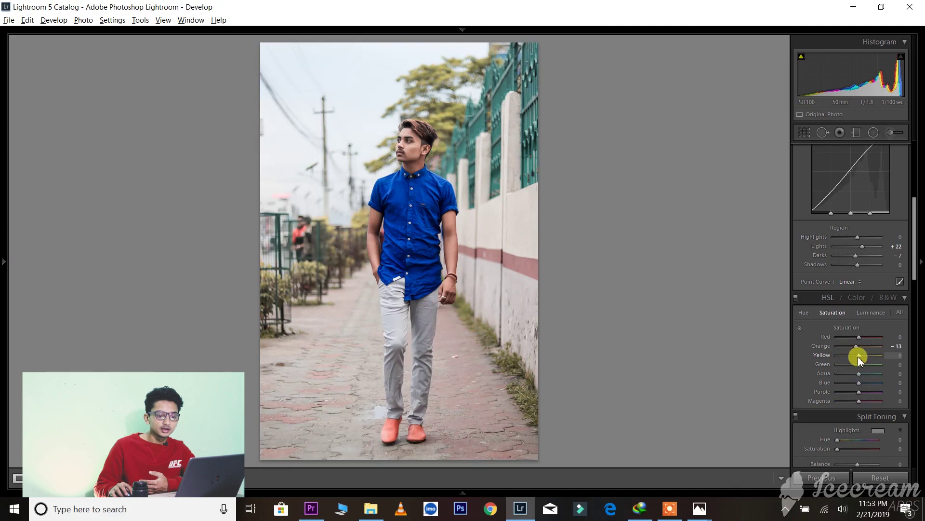
{"action": "mouse_move", "coordinate": [866, 355]}
{"action": "left_mouse_down"}
{"action": "mouse_move", "coordinate": [857, 364]}
{"action": "mouse_move", "coordinate": [870, 366]}
{"action": "left_mouse_up"}
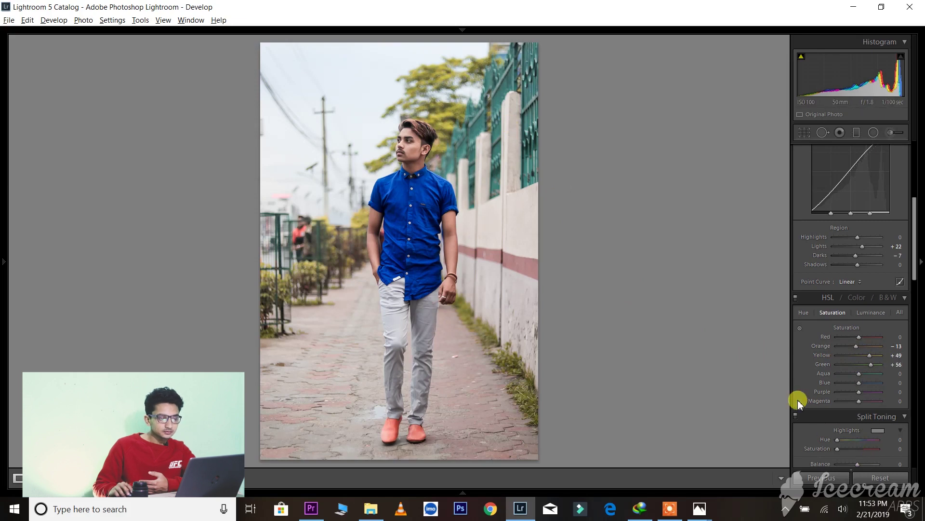
Set the Blue Primary hue to -26 in the Camera Calibration settings.
{"action": "scroll", "coordinate": [800, 410], "scroll_direction": "down", "scroll_amount": 10}
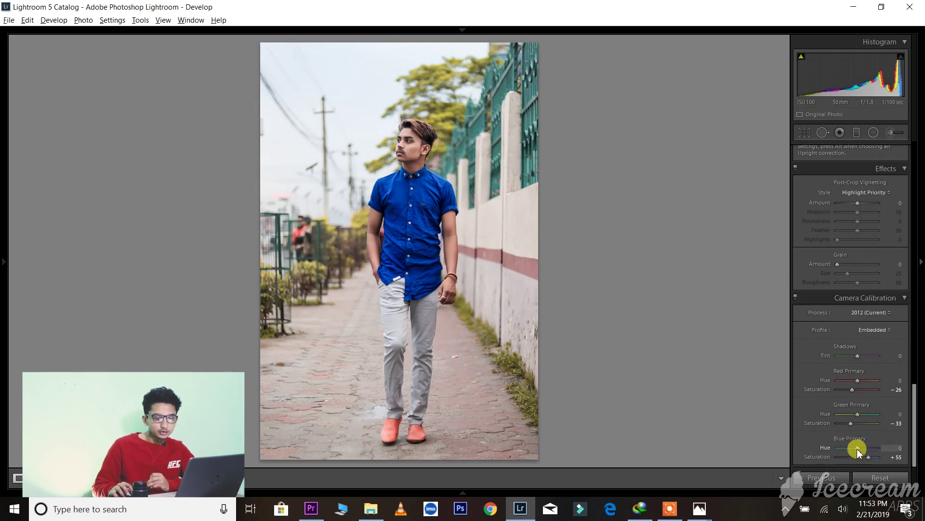
{"action": "left_click_drag", "start_coordinate": [857, 450], "coordinate": [852, 450]}
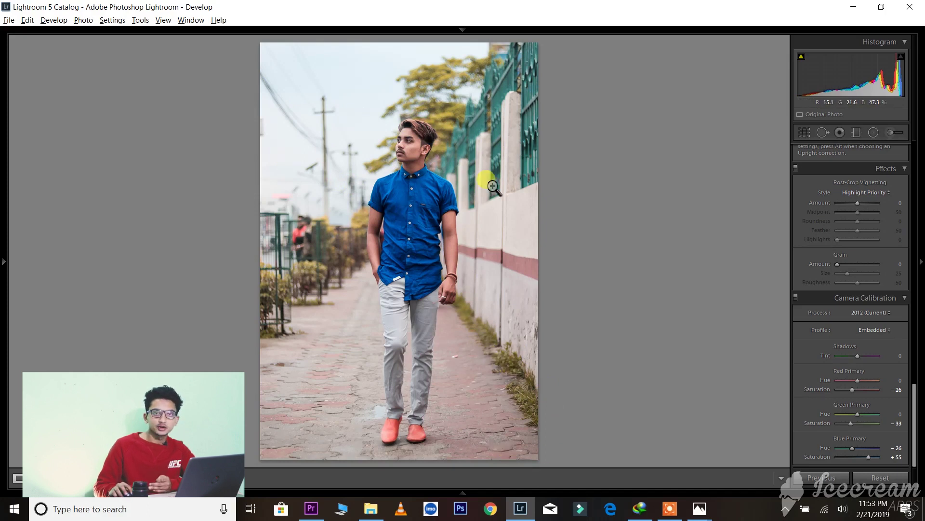
{"action": "scroll", "coordinate": [839, 438], "scroll_direction": "up", "scroll_amount": 3}
Compare the edit with the original dffd (1).JPG in Photos, then return to Lightroom and inspect the edited photo close up.
{"action": "key", "text": "alt+Tab"}
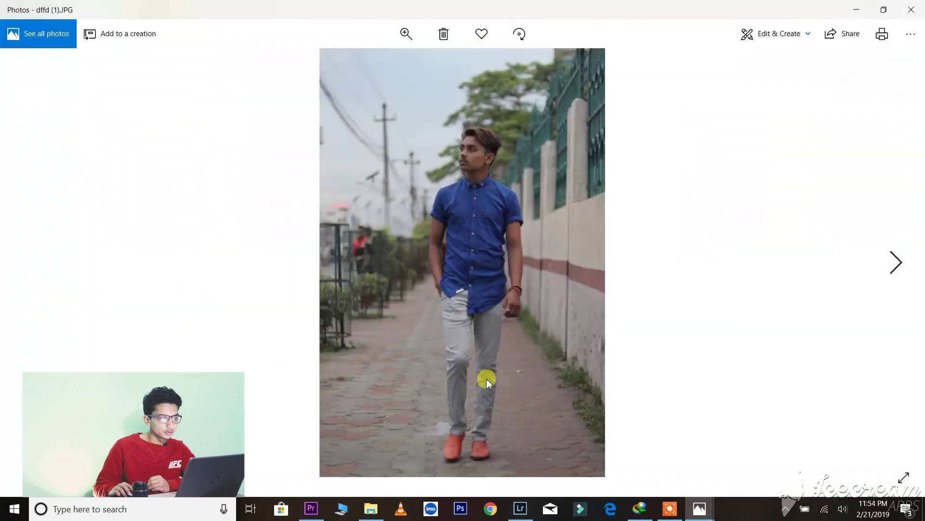
{"action": "scroll", "coordinate": [495, 199], "scroll_direction": "up", "scroll_amount": 2}
{"action": "scroll", "coordinate": [497, 254], "scroll_direction": "down", "scroll_amount": 2}
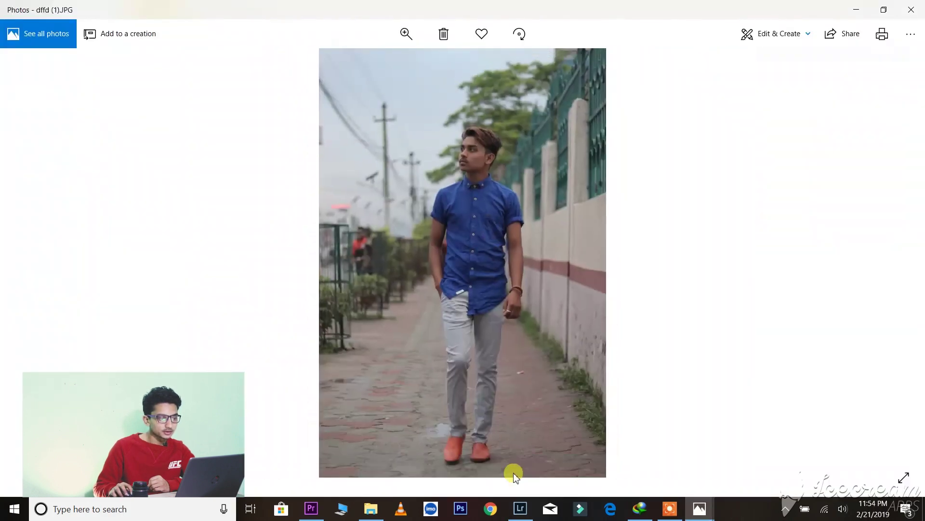
{"action": "left_click", "coordinate": [520, 508]}
{"action": "left_click", "coordinate": [444, 181]}
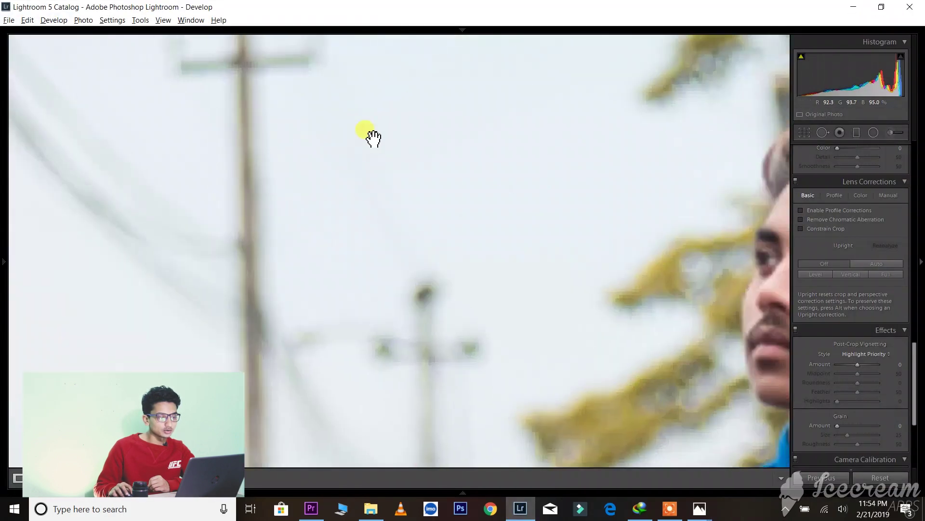
{"action": "left_click", "coordinate": [591, 198]}
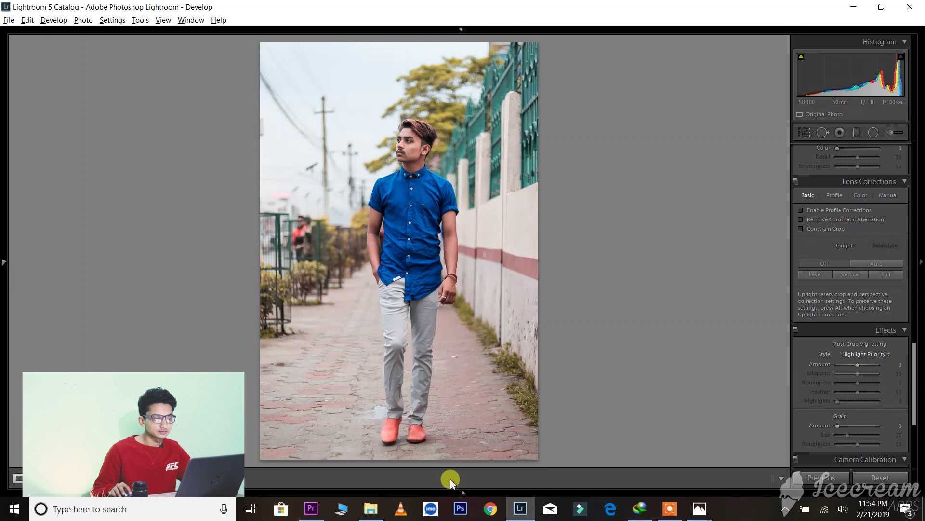
Switch to the second photo, the man on the suspension bridge, and check it close up.
{"action": "mouse_move", "coordinate": [444, 489]}
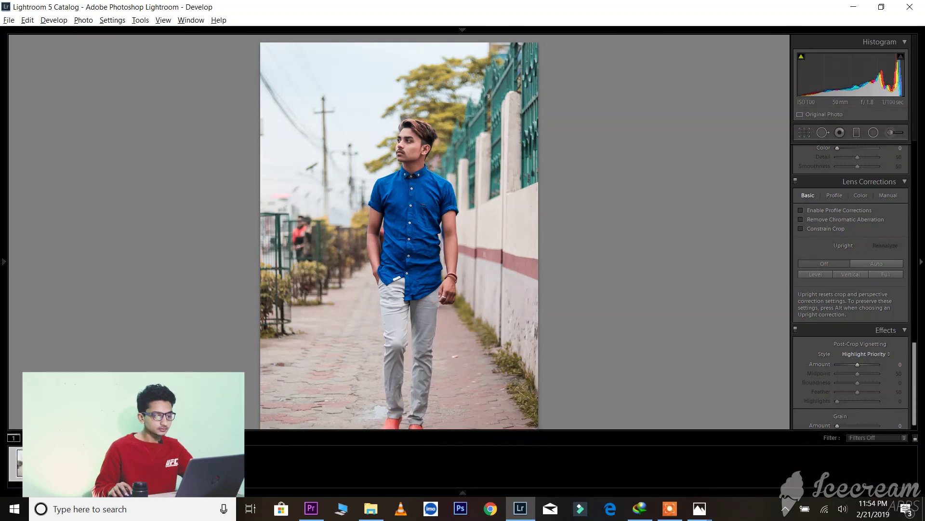
{"action": "key", "text": "Right"}
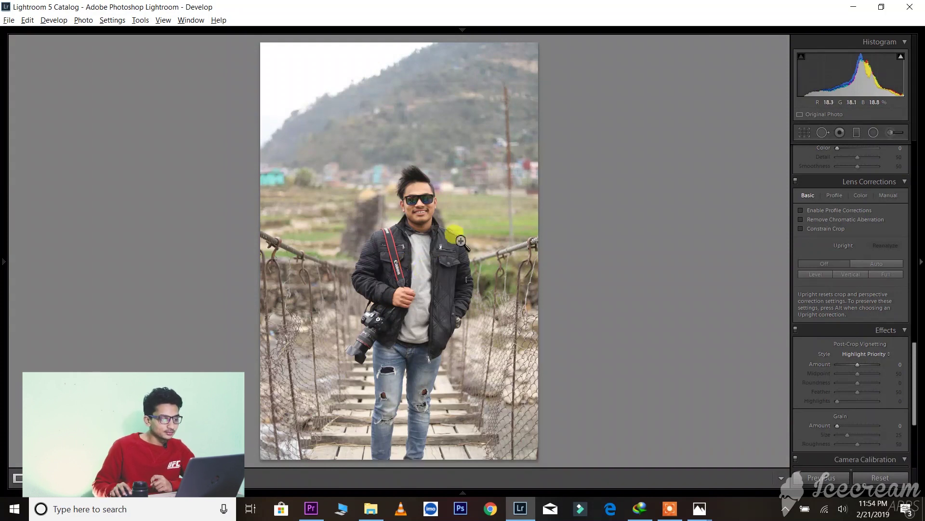
{"action": "left_click", "coordinate": [409, 250]}
{"action": "left_click", "coordinate": [408, 250]}
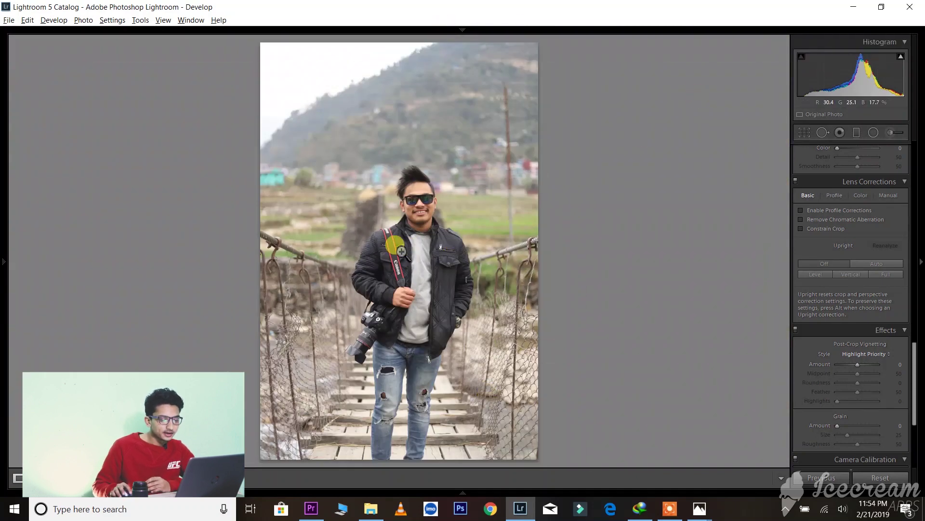
Set the bridge photo's Exposure to +0.20, Blacks to -26, Clarity to +10 and Shadows to +26.
{"action": "scroll", "coordinate": [809, 392], "scroll_direction": "down", "scroll_amount": 5}
{"action": "scroll", "coordinate": [808, 392], "scroll_direction": "up", "scroll_amount": 10}
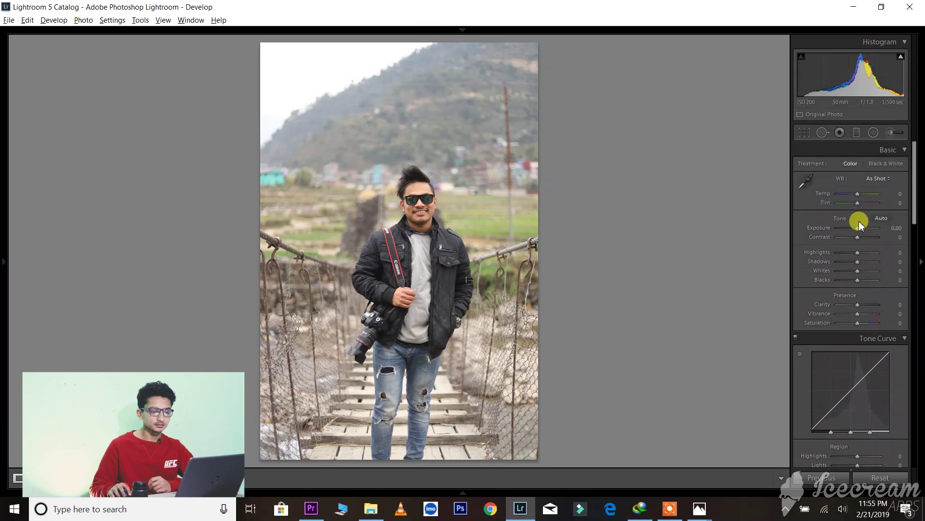
{"action": "key", "text": "Up"}
{"action": "key", "text": "Up"}
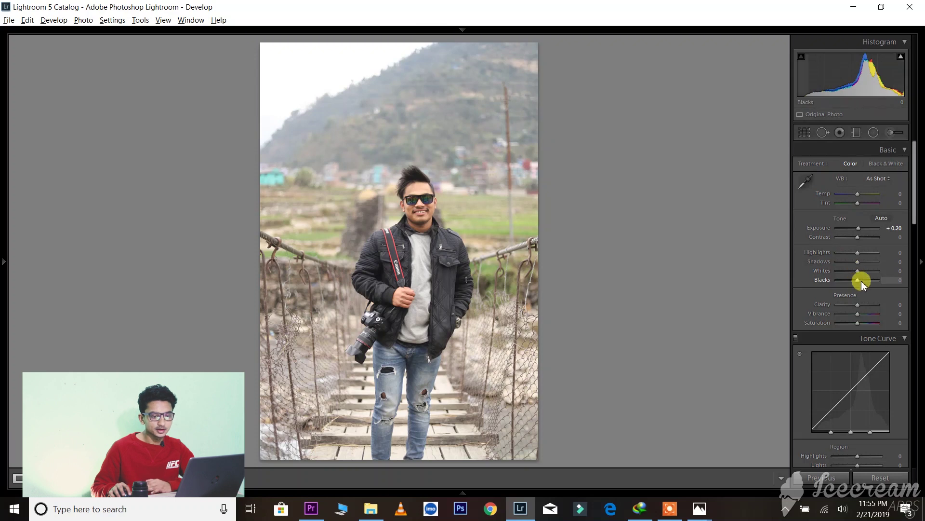
{"action": "left_click_drag", "start_coordinate": [857, 281], "coordinate": [860, 309]}
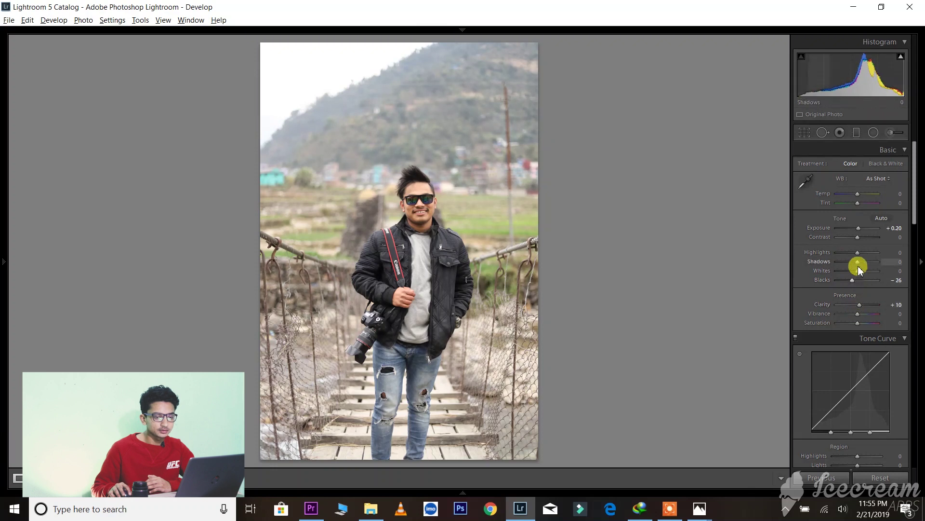
{"action": "left_click_drag", "start_coordinate": [859, 260], "coordinate": [864, 266]}
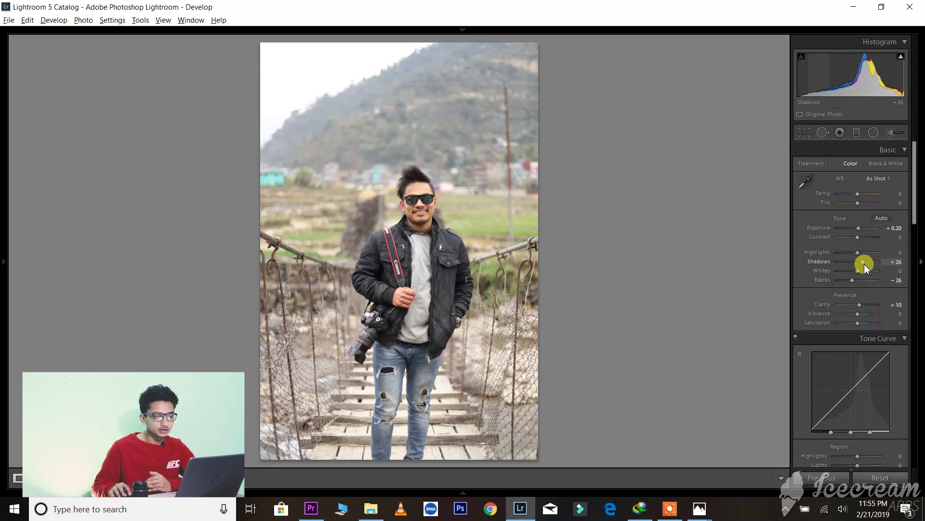
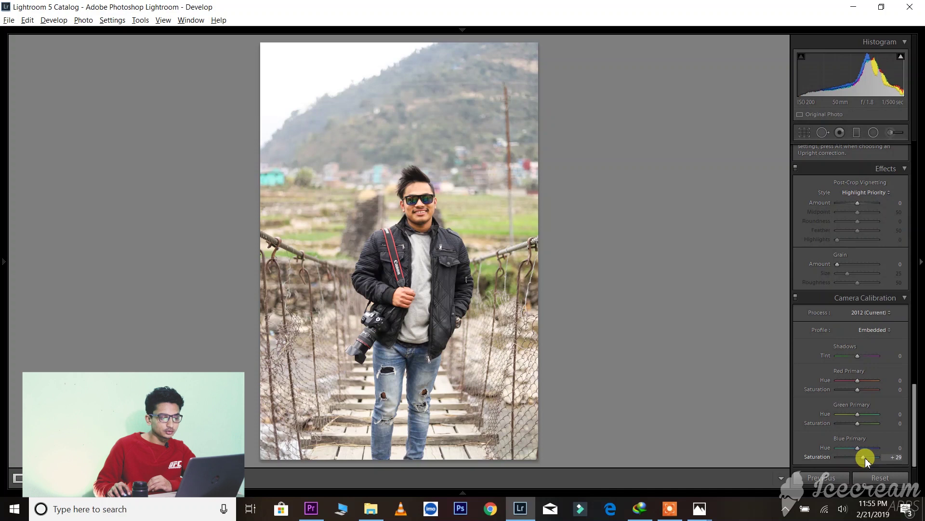
Set the camera calibration saturation to +55 for Blue Primary, -19 for Green Primary and -29 for Red Primary.
{"action": "left_click_drag", "start_coordinate": [869, 458], "coordinate": [869, 458]}
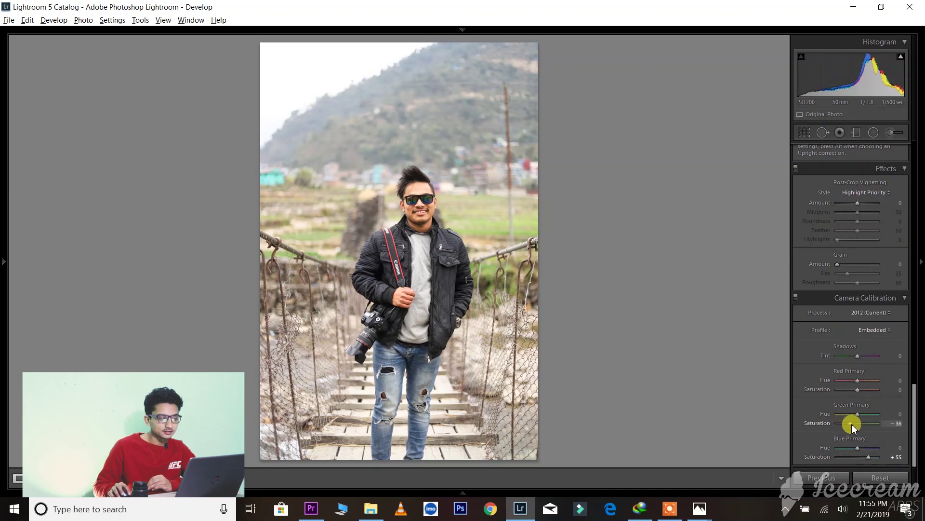
{"action": "left_click_drag", "start_coordinate": [855, 423], "coordinate": [852, 397]}
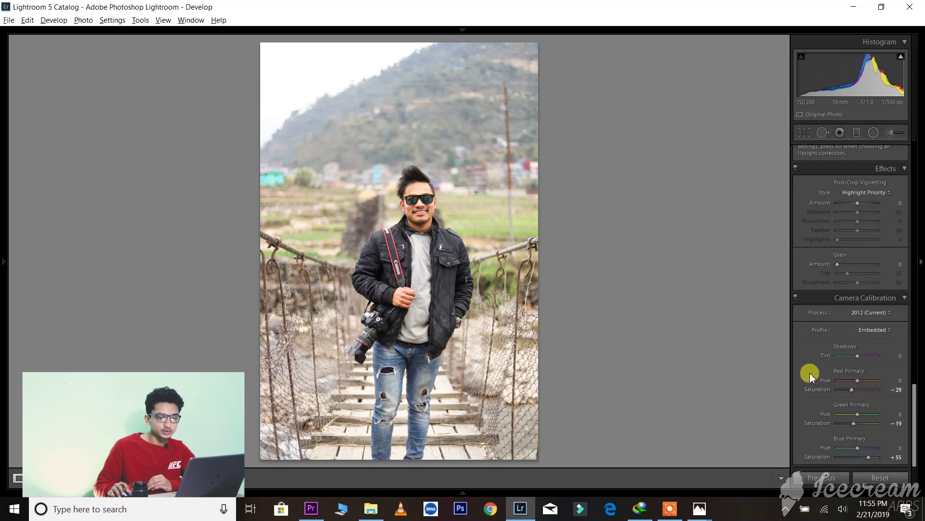
Set the Sharpening amount to 80 and the Luminance noise reduction to 17.
{"action": "scroll", "coordinate": [803, 363], "scroll_direction": "up", "scroll_amount": 3}
{"action": "scroll", "coordinate": [811, 328], "scroll_direction": "up", "scroll_amount": 1}
{"action": "scroll", "coordinate": [805, 316], "scroll_direction": "up", "scroll_amount": 3}
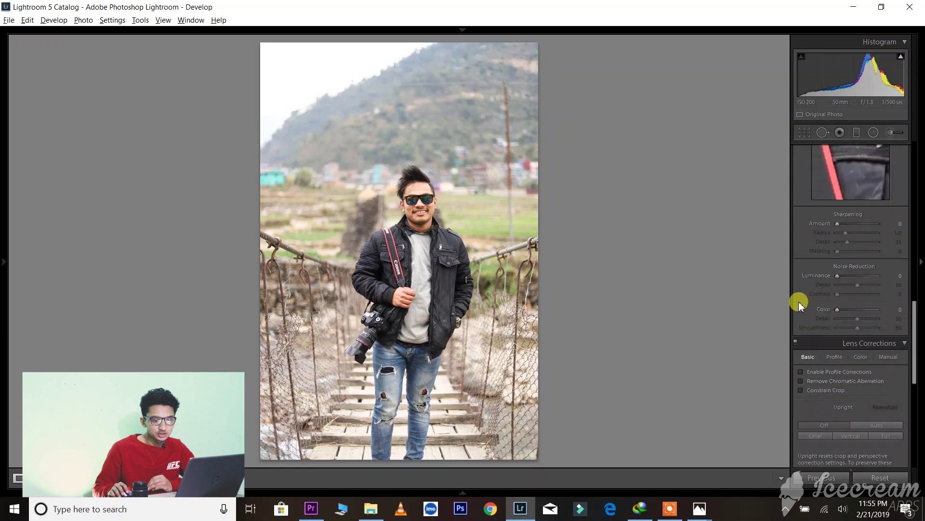
{"action": "scroll", "coordinate": [829, 294], "scroll_direction": "up", "scroll_amount": 2}
{"action": "left_click_drag", "start_coordinate": [859, 306], "coordinate": [863, 305]}
{"action": "left_click_drag", "start_coordinate": [838, 356], "coordinate": [844, 359]}
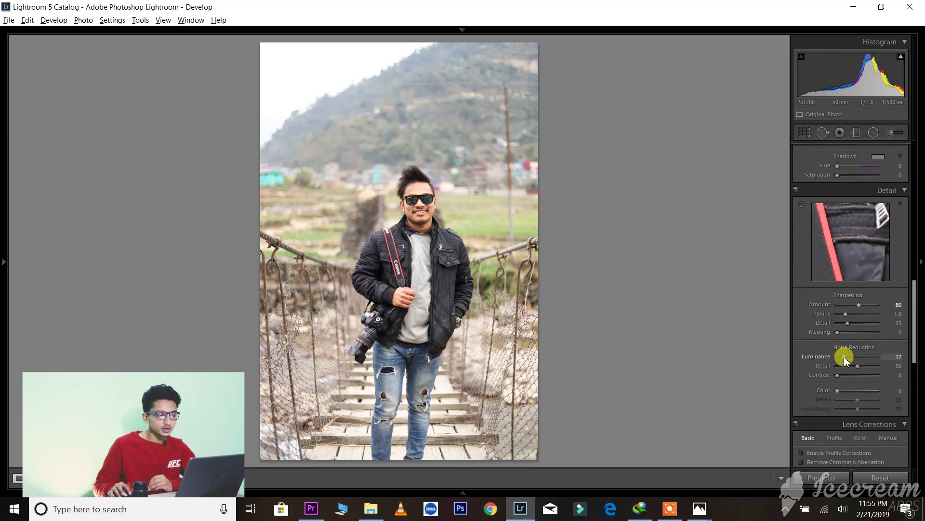
In the HSL adjustments, set saturation to Yellow +11 and Green +64, and hue to Yellow -27 and Green -33.
{"action": "scroll", "coordinate": [802, 342], "scroll_direction": "up", "scroll_amount": 5}
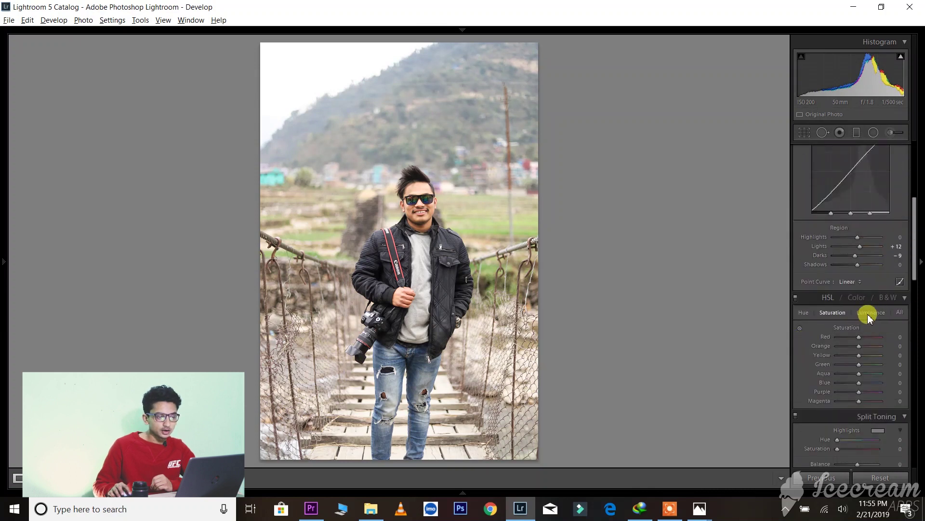
{"action": "left_click", "coordinate": [868, 313]}
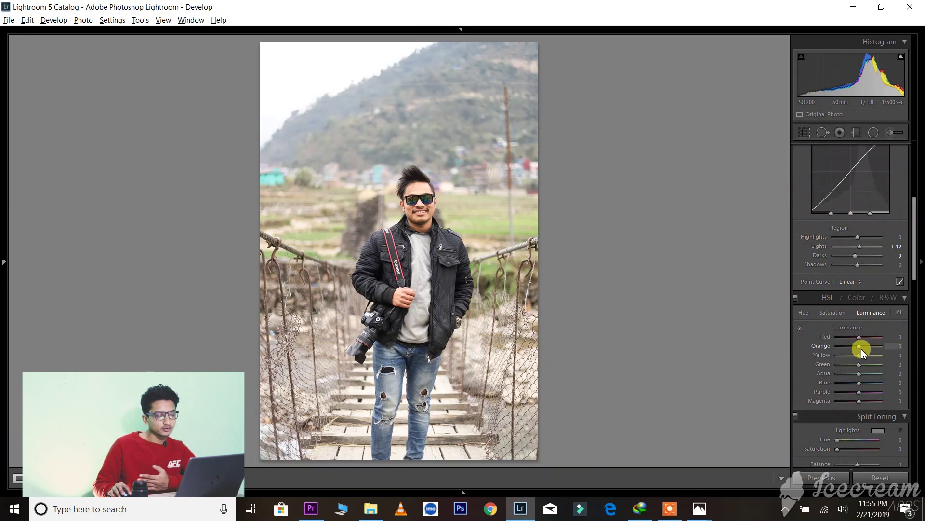
{"action": "left_click", "coordinate": [829, 315]}
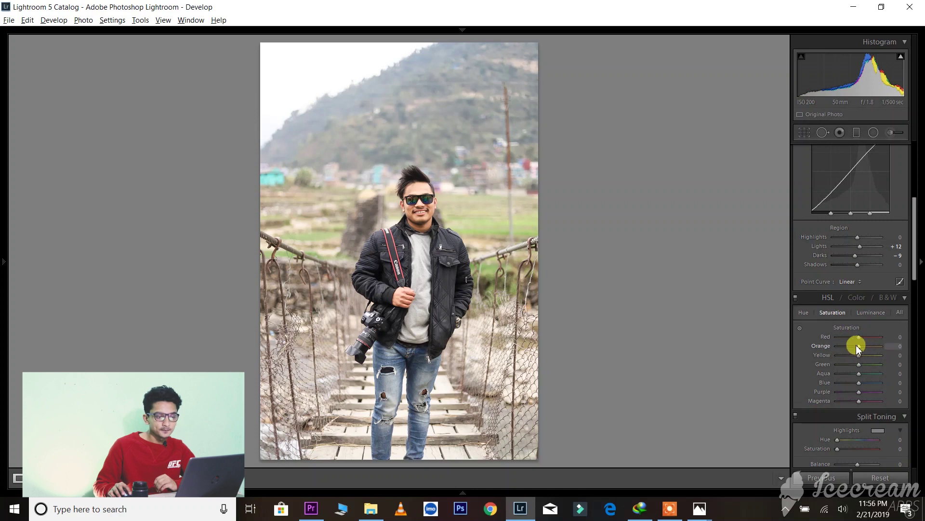
{"action": "mouse_move", "coordinate": [859, 368]}
{"action": "left_mouse_down"}
{"action": "mouse_move", "coordinate": [869, 363]}
{"action": "mouse_move", "coordinate": [862, 356]}
{"action": "mouse_move", "coordinate": [872, 364]}
{"action": "left_mouse_up"}
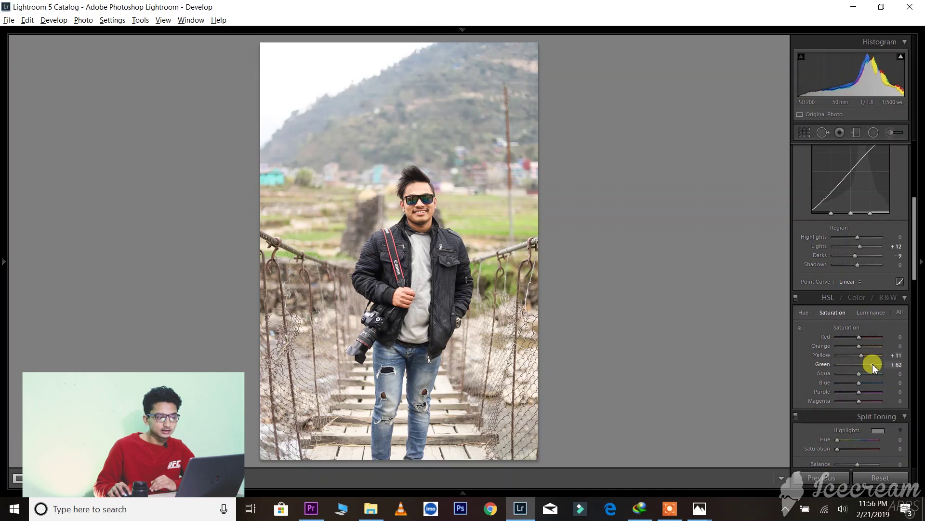
{"action": "left_click", "coordinate": [803, 313]}
{"action": "mouse_move", "coordinate": [859, 355]}
{"action": "left_mouse_down"}
{"action": "mouse_move", "coordinate": [847, 356]}
{"action": "mouse_move", "coordinate": [861, 366]}
{"action": "mouse_move", "coordinate": [851, 366]}
{"action": "left_mouse_up"}
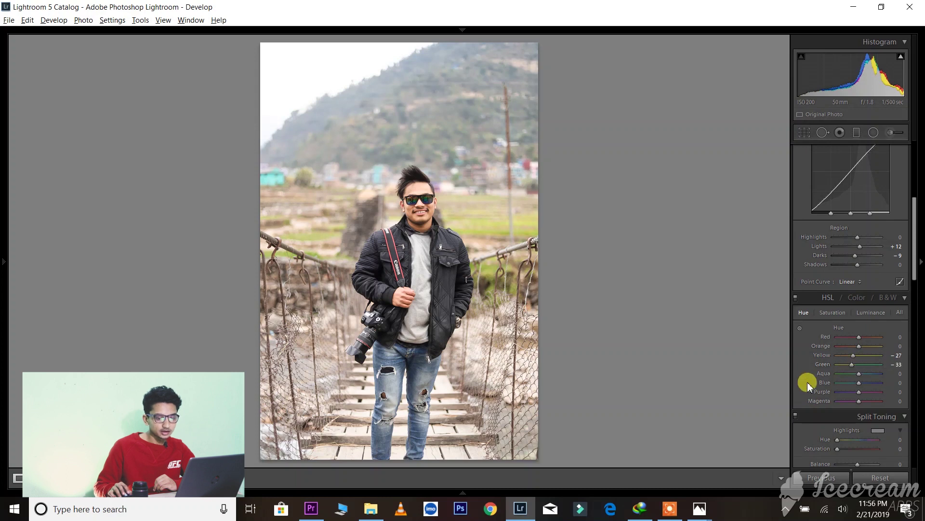
Set the Blue Primary hue to -26 and the Red Primary saturation to -45 in Camera Calibration.
{"action": "scroll", "coordinate": [808, 382], "scroll_direction": "down", "scroll_amount": 10}
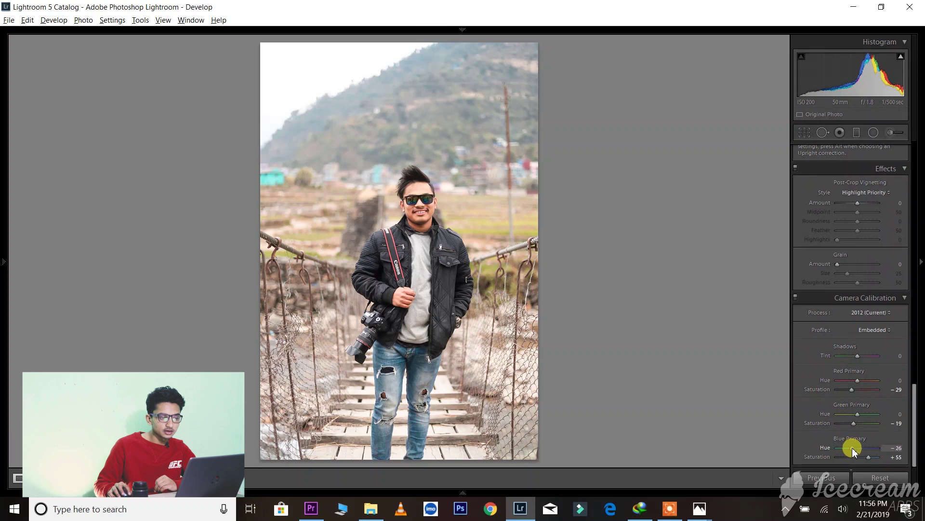
{"action": "left_click", "coordinate": [389, 173]}
{"action": "left_click_drag", "start_coordinate": [547, 310], "coordinate": [562, 211]}
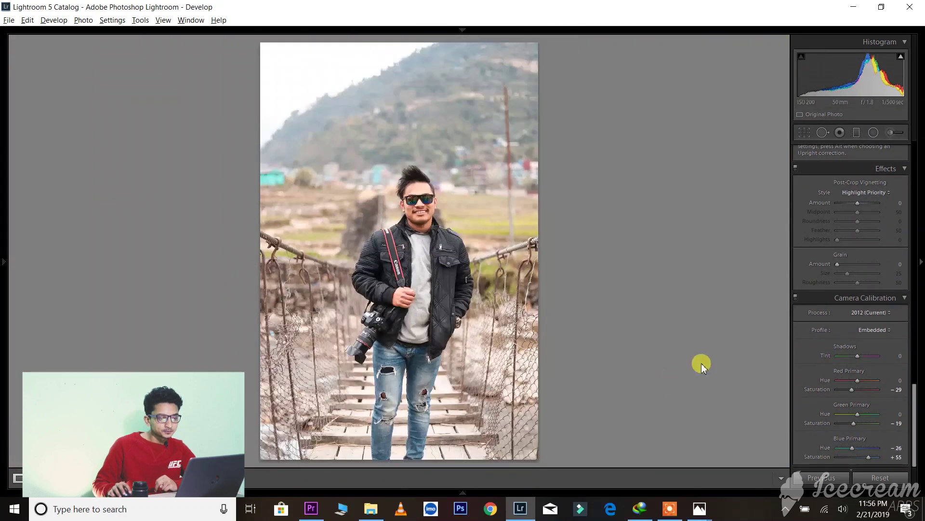
{"action": "scroll", "coordinate": [819, 381], "scroll_direction": "up", "scroll_amount": 8}
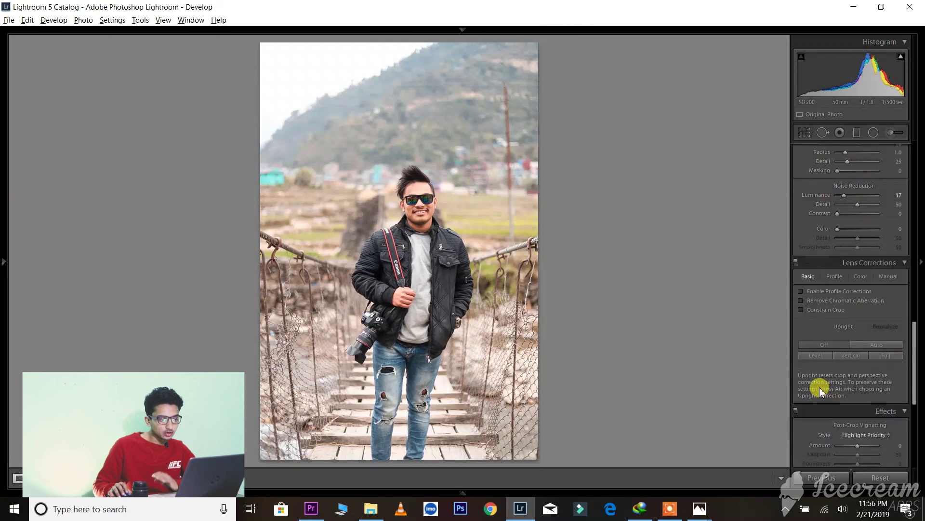
{"action": "scroll", "coordinate": [821, 392], "scroll_direction": "down", "scroll_amount": 8}
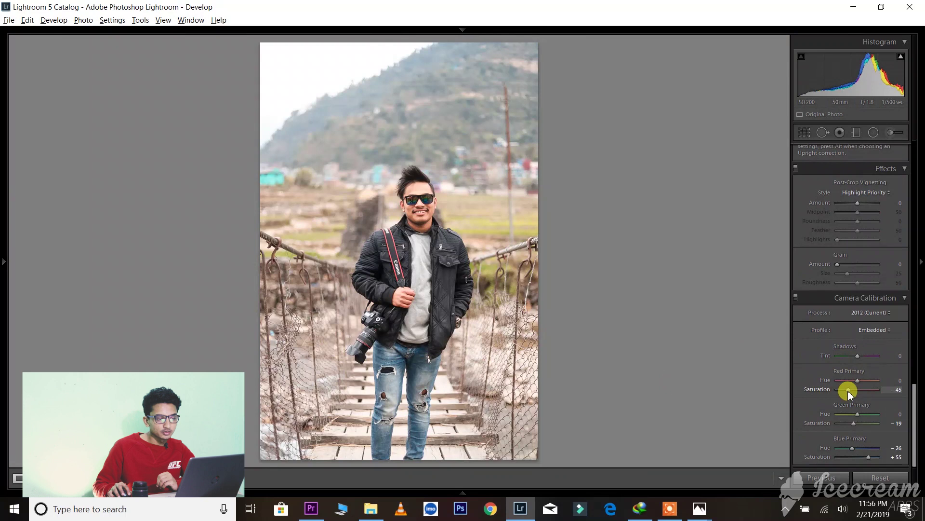
Reduce the HSL saturation to Orange -13 and Red -7, and check the man's face close up.
{"action": "scroll", "coordinate": [804, 335], "scroll_direction": "up", "scroll_amount": 8}
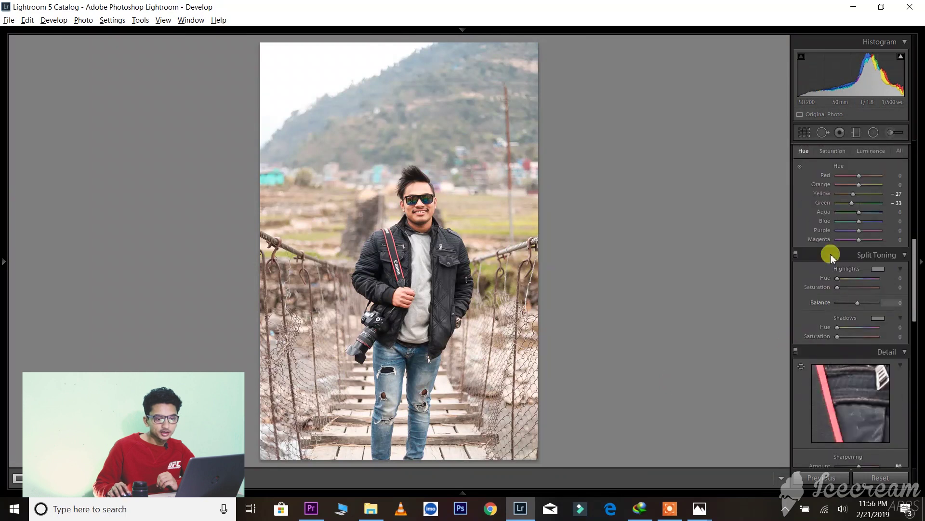
{"action": "scroll", "coordinate": [819, 289], "scroll_direction": "up", "scroll_amount": 6}
{"action": "scroll", "coordinate": [828, 404], "scroll_direction": "down", "scroll_amount": 2}
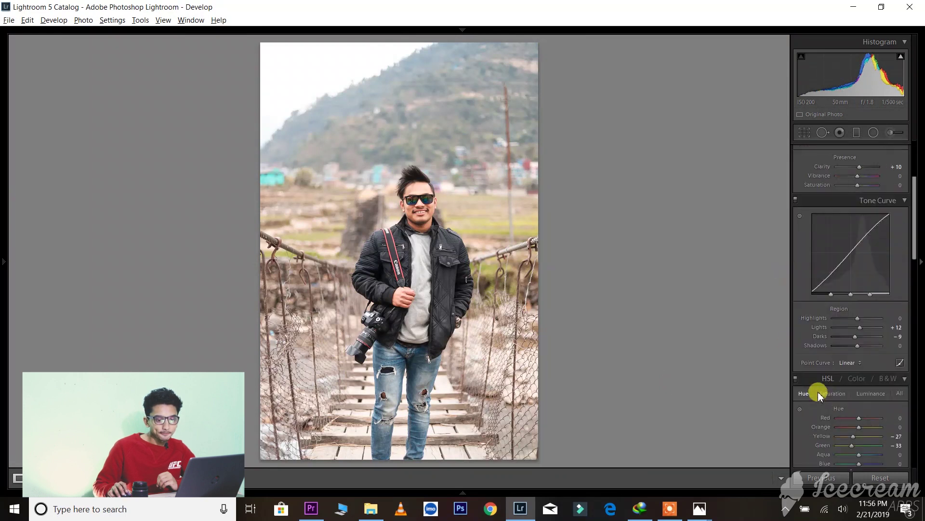
{"action": "left_click", "coordinate": [832, 393]}
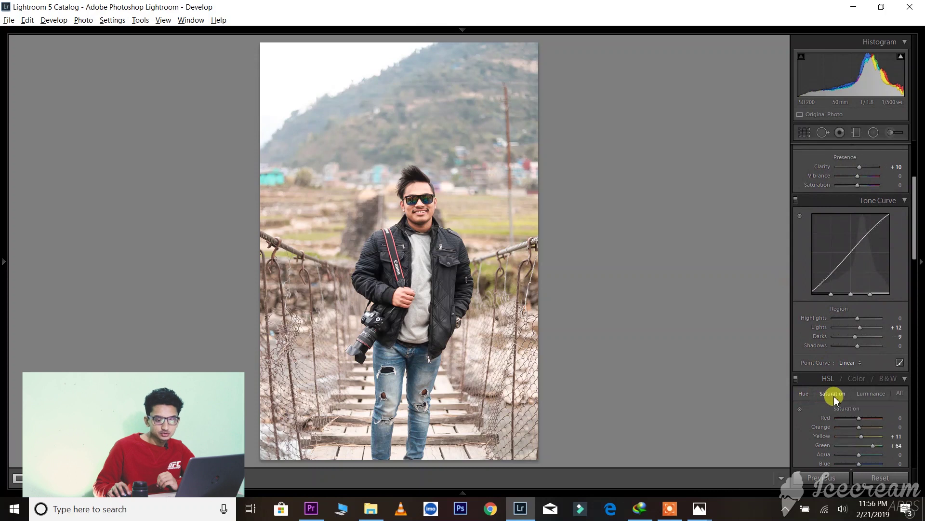
{"action": "scroll", "coordinate": [836, 395], "scroll_direction": "down", "scroll_amount": 2}
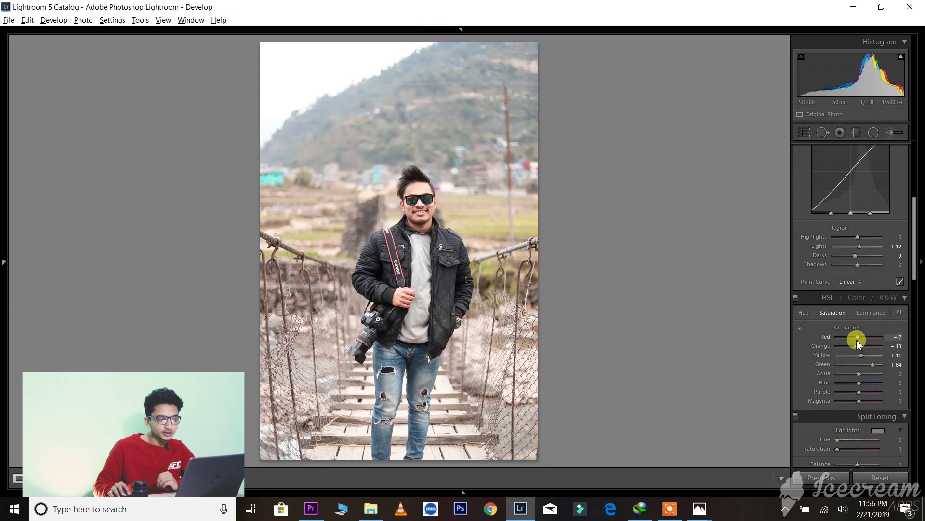
{"action": "left_click", "coordinate": [419, 200]}
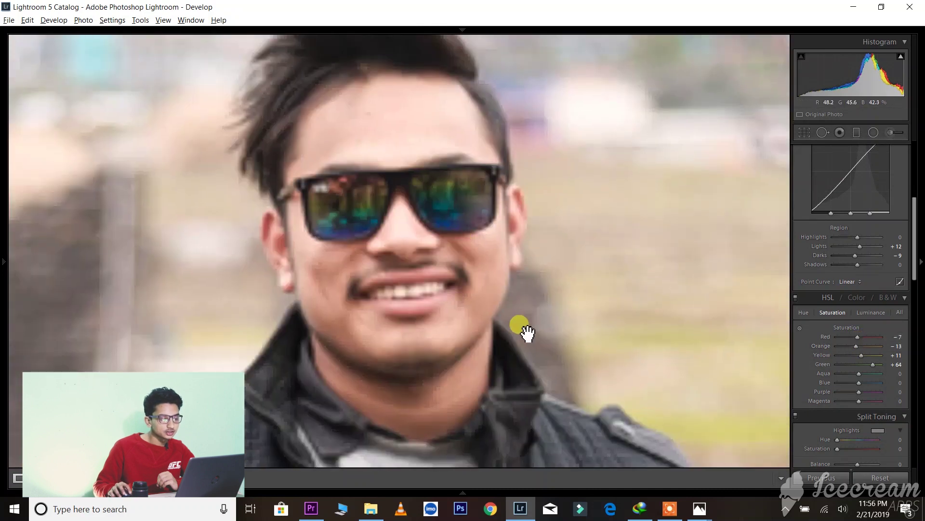
{"action": "left_click", "coordinate": [567, 263]}
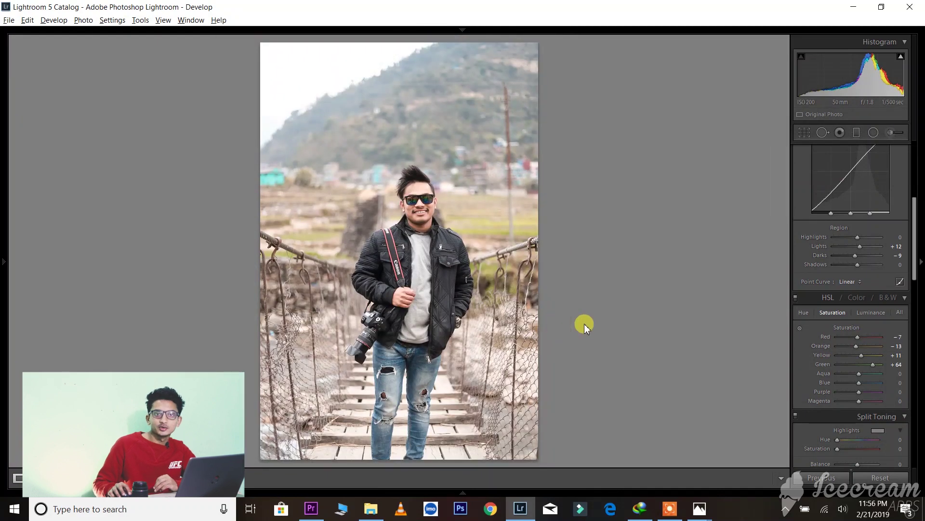
Open the original dffd (2) image from the PHOTO EDITING TUTORIAL folder in Photos to compare it with the edit.
{"action": "left_click", "coordinate": [371, 508]}
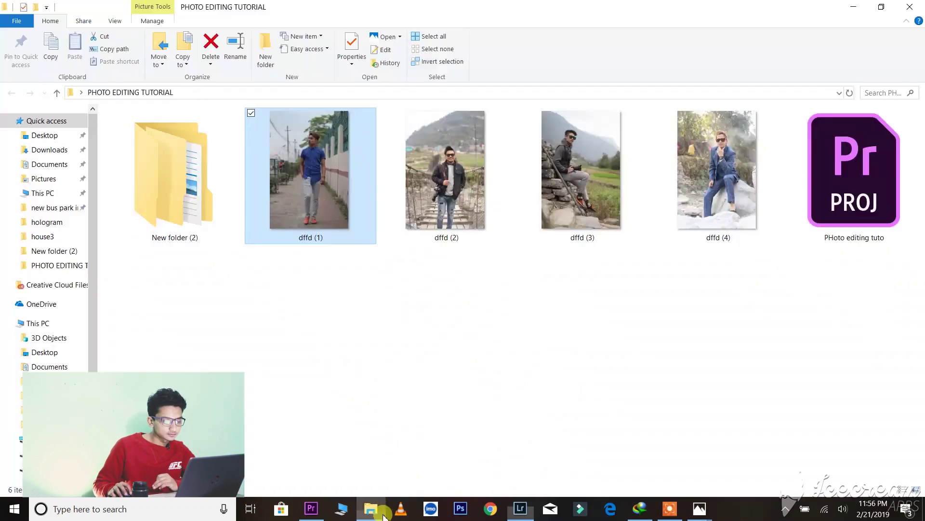
{"action": "left_click", "coordinate": [455, 215]}
{"action": "double_click", "coordinate": [455, 215]}
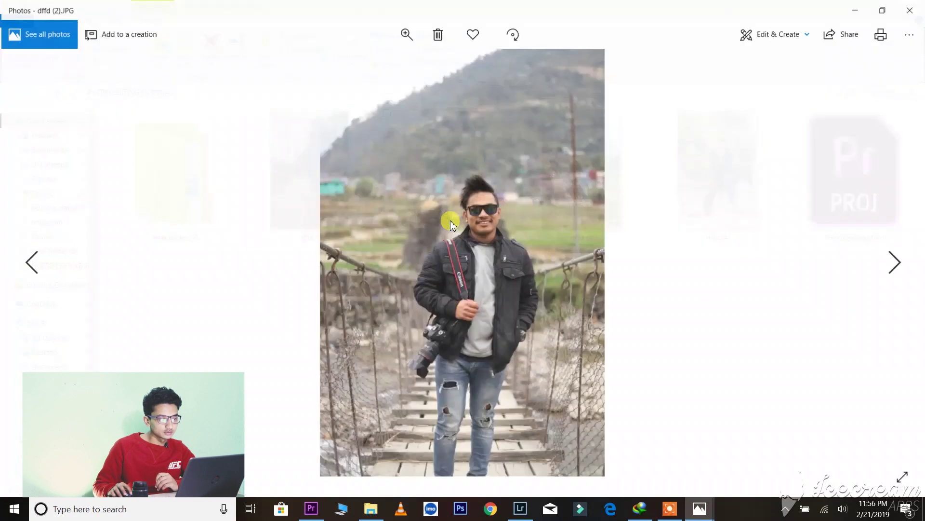
Switch back to Lightroom and compare the edited bridge portrait with the original photo.
{"action": "left_click", "coordinate": [520, 508]}
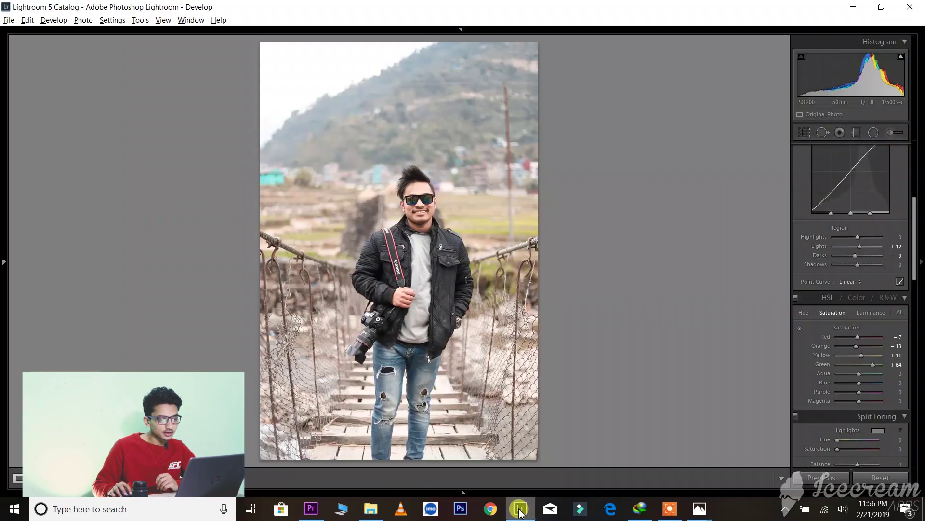
{"action": "left_click", "coordinate": [520, 509]}
{"action": "left_click", "coordinate": [520, 509]}
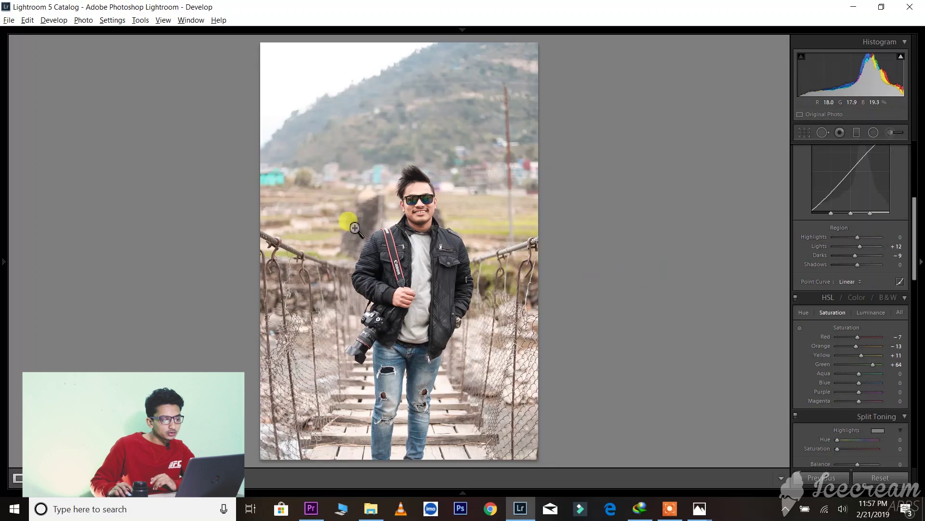
With the Adjustment Brush reset to zero effect and sized 19, paint a mask over the sky and hillside behind the man.
{"action": "scroll", "coordinate": [835, 273], "scroll_direction": "up", "scroll_amount": 5}
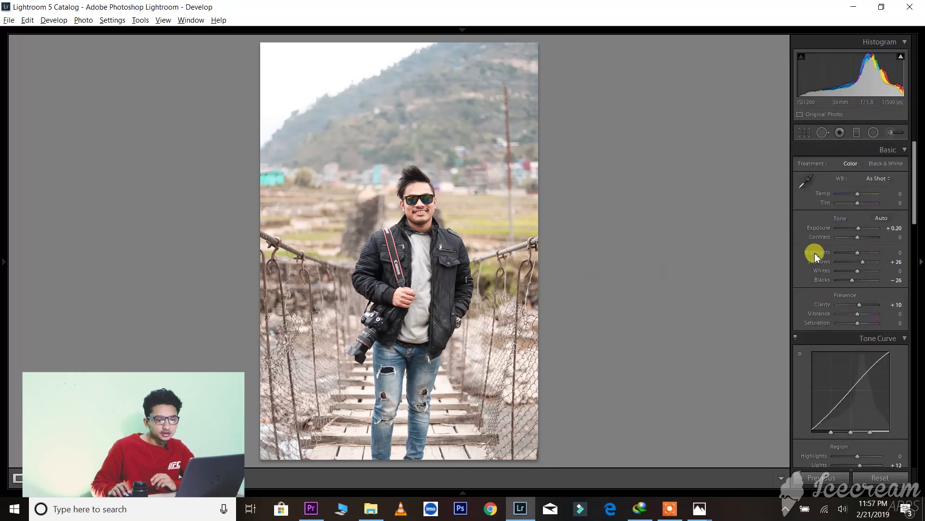
{"action": "left_click", "coordinate": [893, 133]}
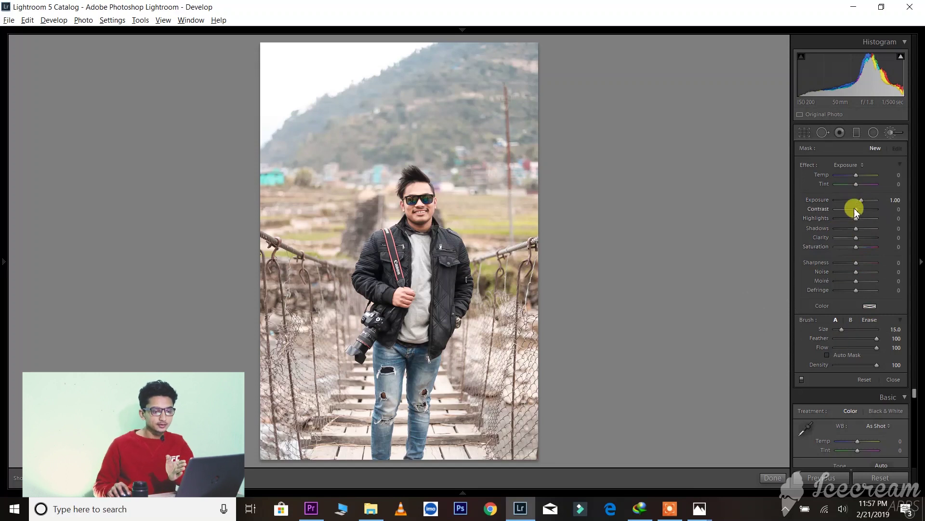
{"action": "double_click", "coordinate": [807, 165]}
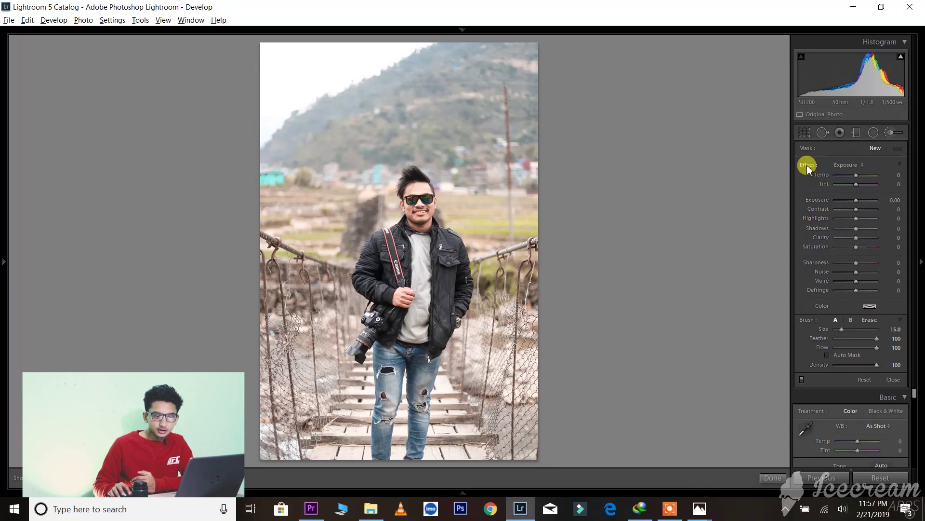
{"action": "key", "text": "bracketright"}
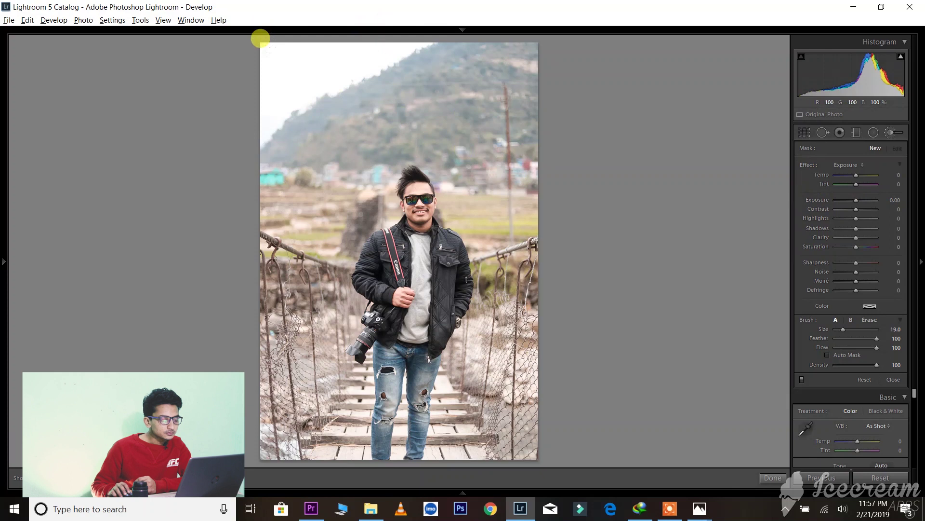
{"action": "key", "text": "bracketleft"}
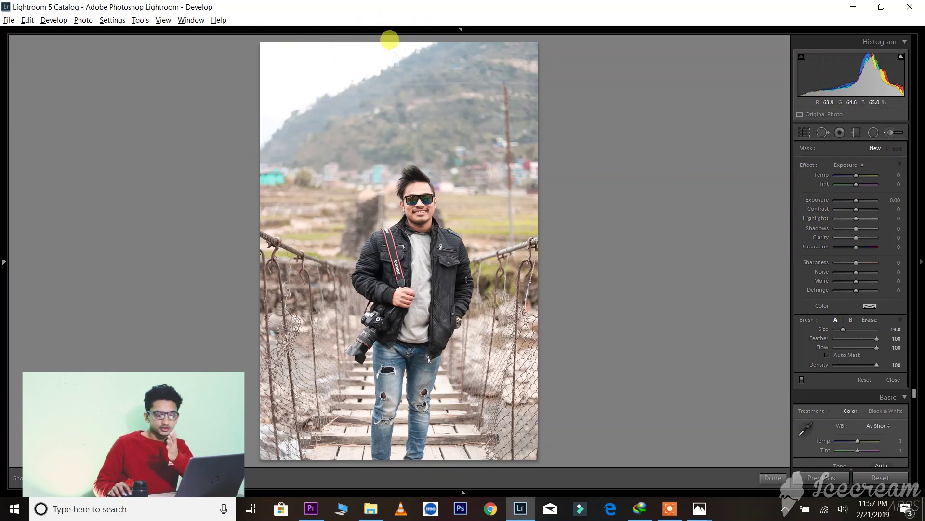
{"action": "left_click", "coordinate": [388, 39]}
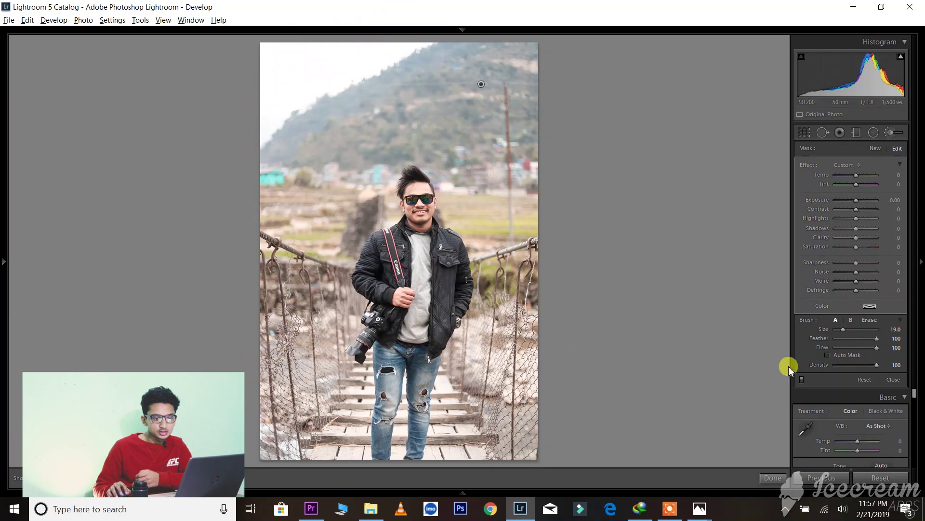
Set the brushed area's Highlights to -100, Shadows to -60, Clarity to 5 and Contrast to 17.
{"action": "left_click_drag", "start_coordinate": [856, 219], "coordinate": [781, 240]}
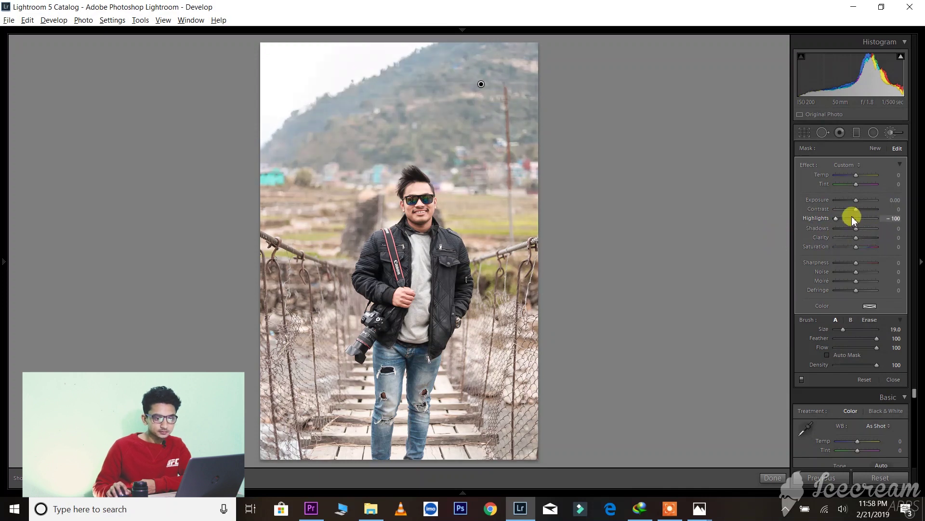
{"action": "left_click_drag", "start_coordinate": [856, 231], "coordinate": [846, 237]}
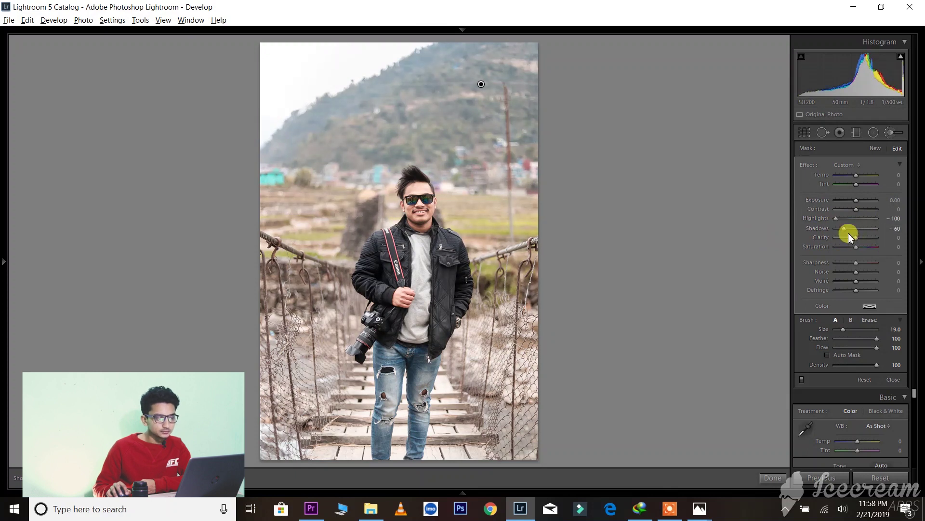
{"action": "left_click_drag", "start_coordinate": [856, 241], "coordinate": [861, 209]}
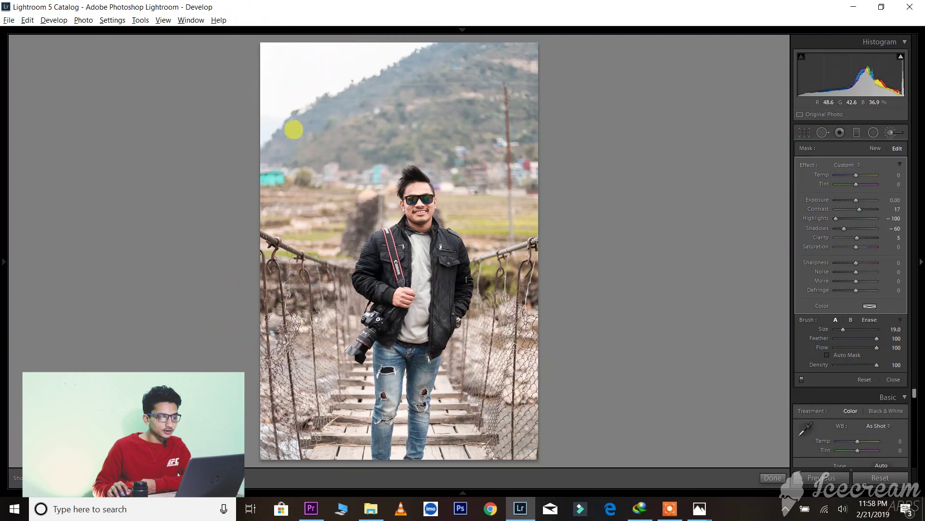
Compare the brushed edit with the original dffd (2) image in Photos and return to Lightroom.
{"action": "left_click", "coordinate": [365, 508]}
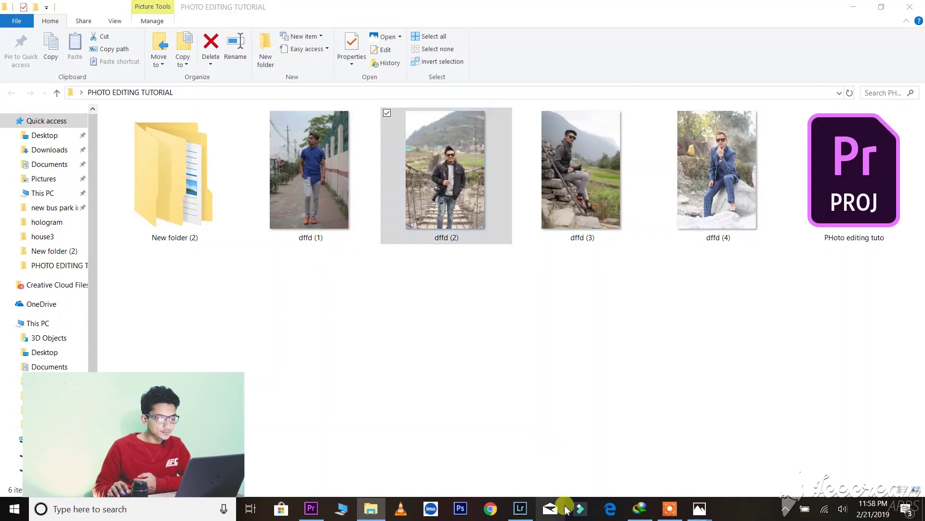
{"action": "left_click", "coordinate": [699, 509]}
{"action": "left_click", "coordinate": [521, 508]}
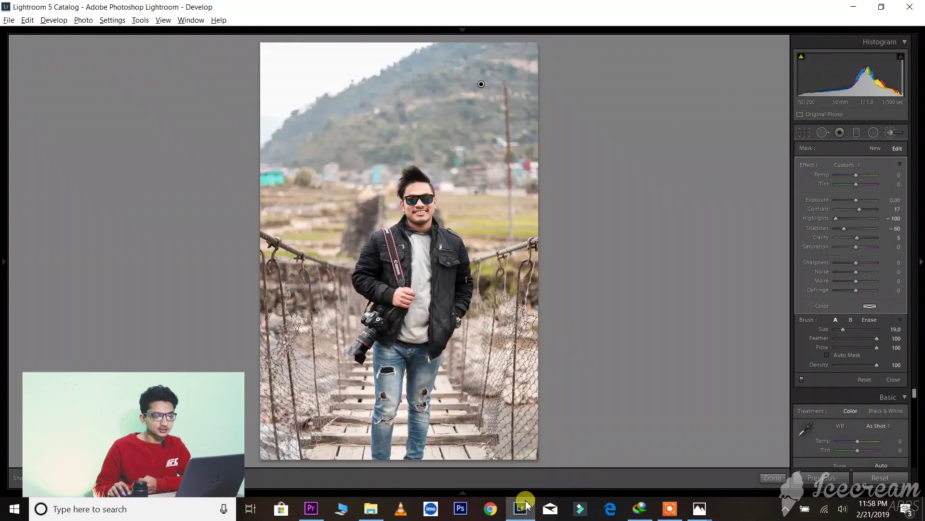
{"action": "left_click", "coordinate": [524, 504]}
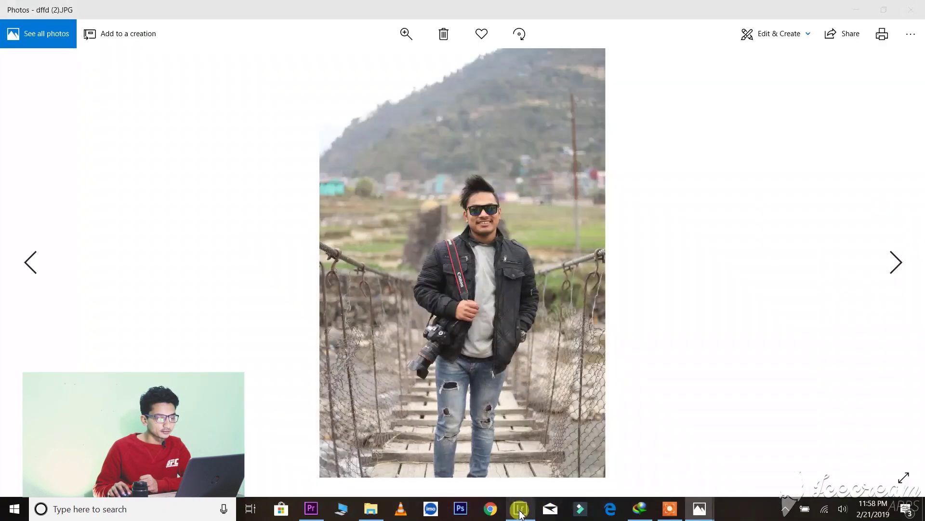
{"action": "left_click", "coordinate": [520, 511]}
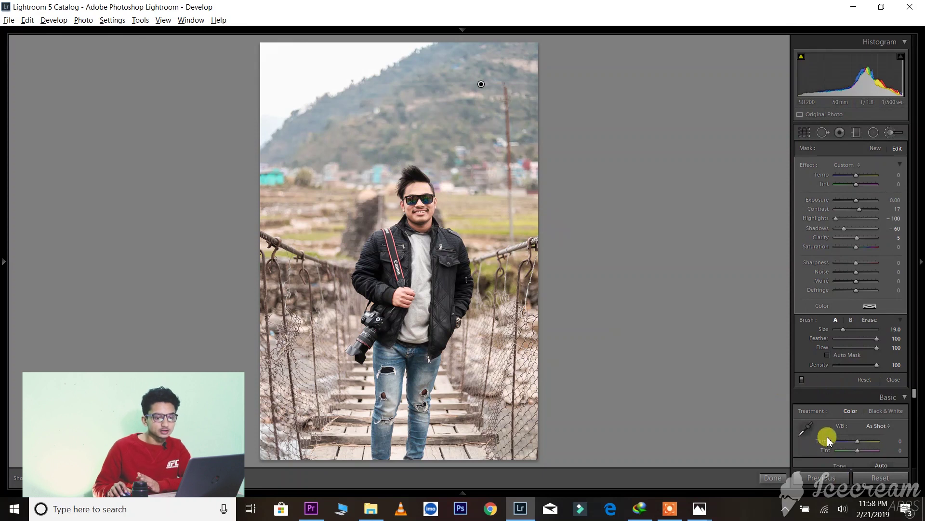
Finish the brush adjustment and set the HSL Green hue to +38 and Green saturation to +84.
{"action": "left_click", "coordinate": [773, 477]}
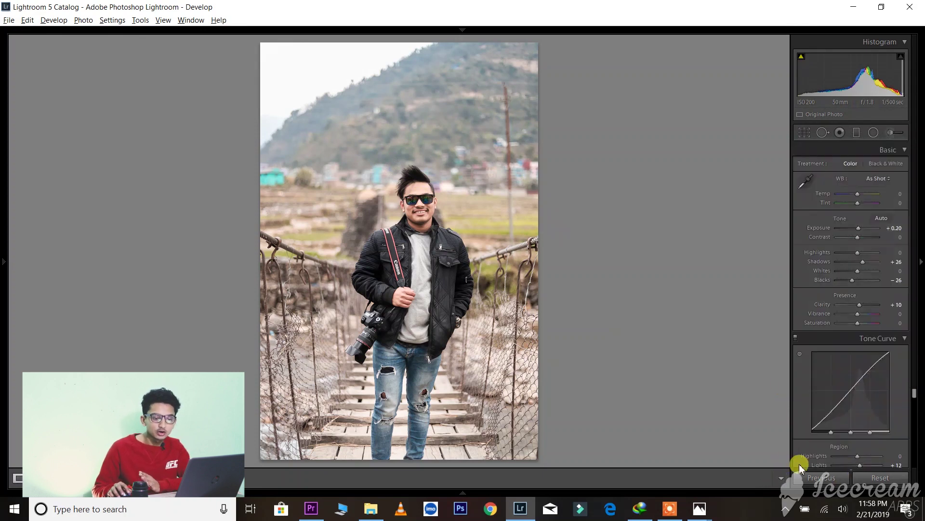
{"action": "scroll", "coordinate": [814, 369], "scroll_direction": "down", "scroll_amount": 7}
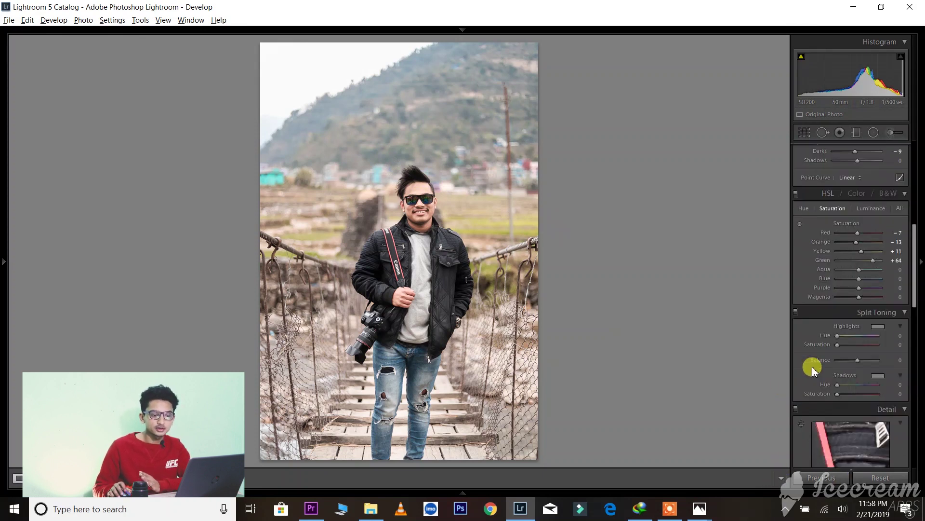
{"action": "left_click", "coordinate": [801, 208]}
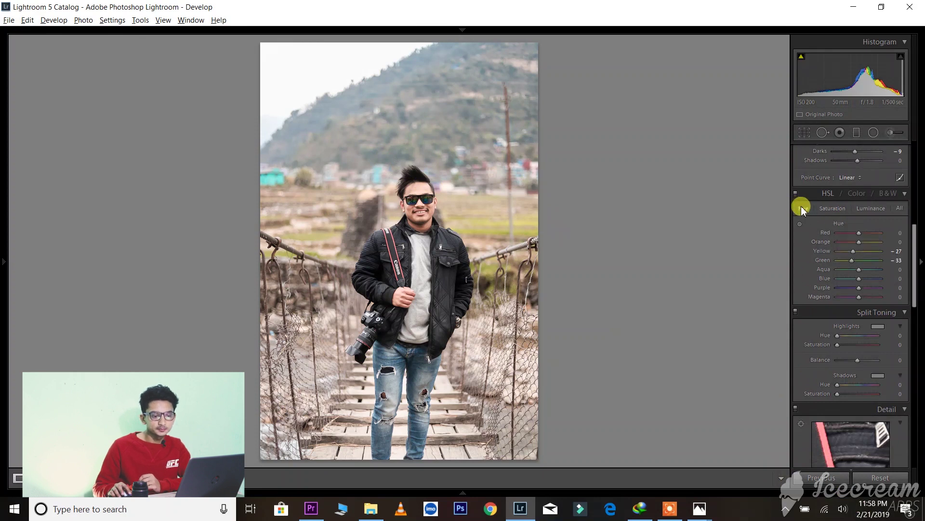
{"action": "left_click_drag", "start_coordinate": [852, 260], "coordinate": [865, 261]}
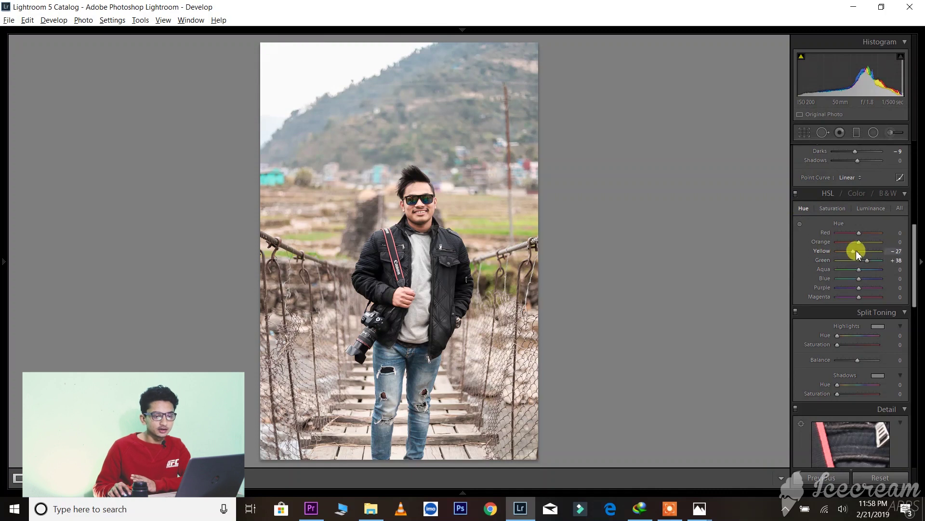
{"action": "left_click", "coordinate": [833, 209]}
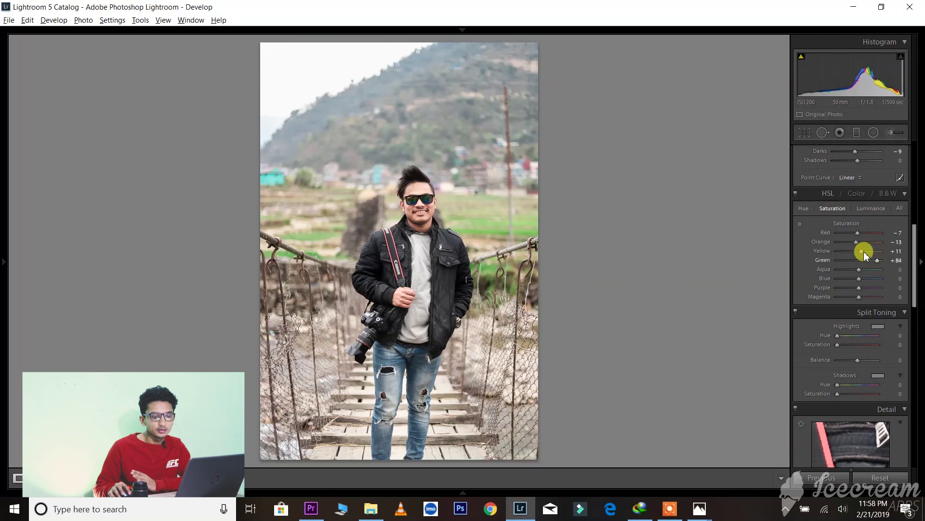
In Camera Calibration, set saturation to Red Primary -52, Green Primary -19 and Blue Primary +67, and the Blue Primary hue to -12.
{"action": "scroll", "coordinate": [817, 270], "scroll_direction": "down", "scroll_amount": 10}
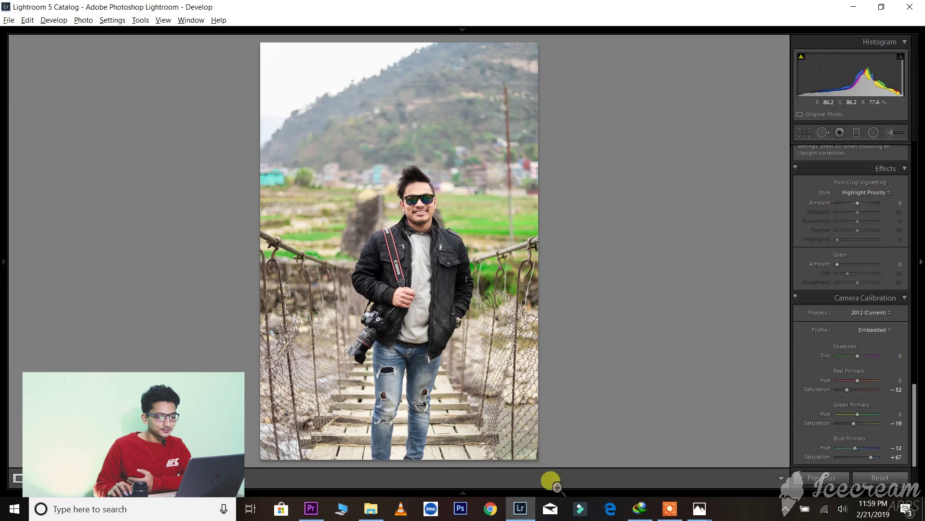
Reopen the original dffd (2) image from the PHOTO EDITING TUTORIAL folder and compare it with the recoloured edit in Lightroom.
{"action": "left_click", "coordinate": [372, 501]}
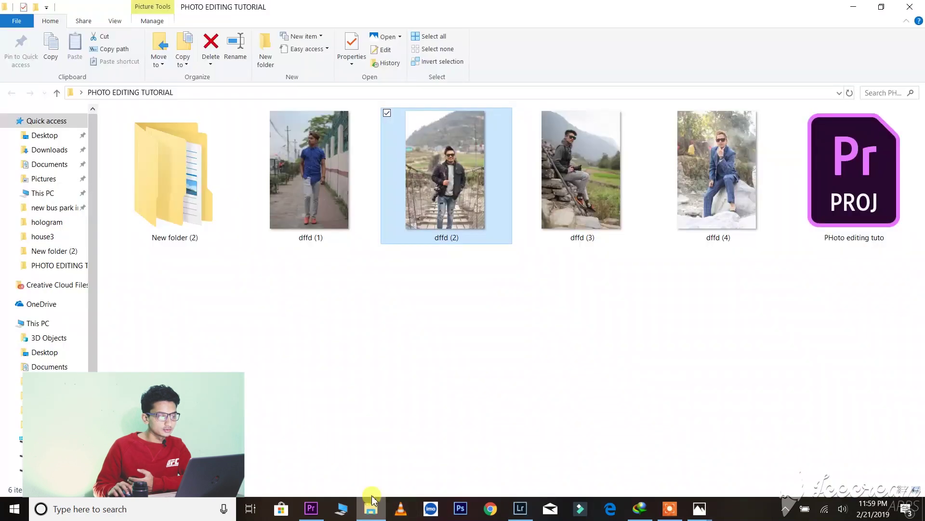
{"action": "double_click", "coordinate": [416, 185]}
{"action": "left_click", "coordinate": [521, 509]}
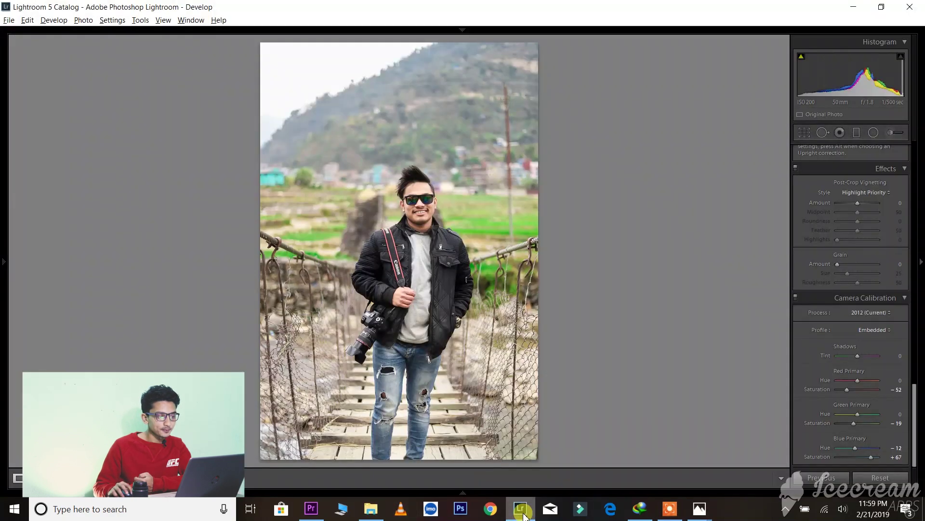
{"action": "left_click", "coordinate": [522, 509]}
{"action": "left_click", "coordinate": [521, 508]}
Examine the man's jacket and face close up in the edited portrait, and return to the full photo.
{"action": "left_click", "coordinate": [424, 281]}
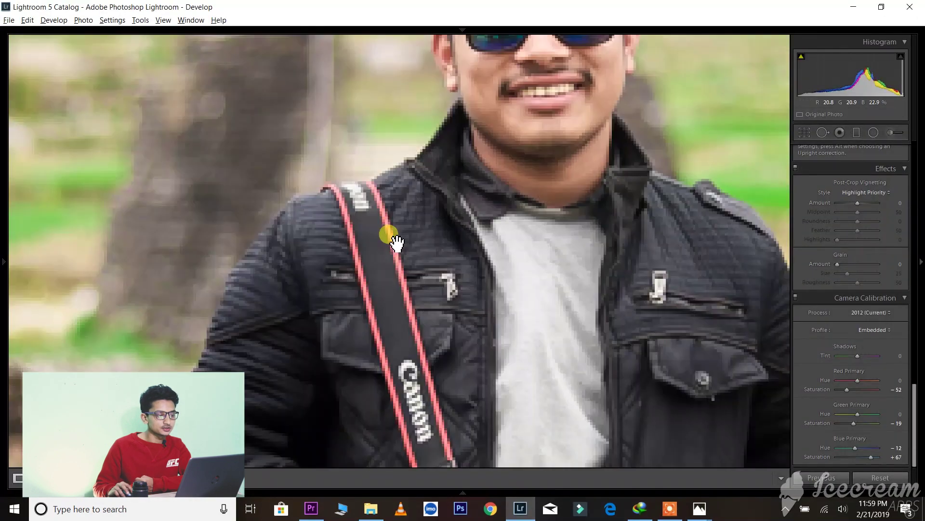
{"action": "left_click_drag", "start_coordinate": [390, 233], "coordinate": [473, 434]}
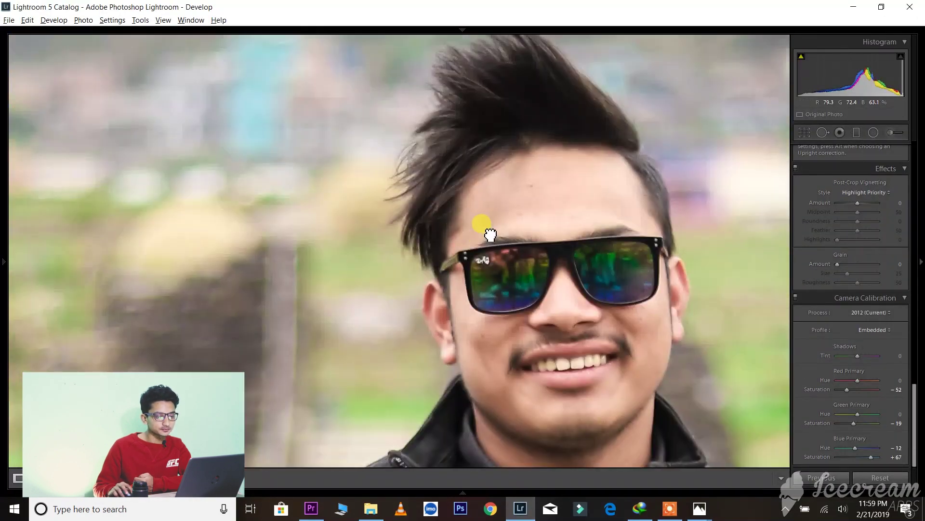
{"action": "left_click", "coordinate": [515, 391]}
{"action": "mouse_move", "coordinate": [463, 495]}
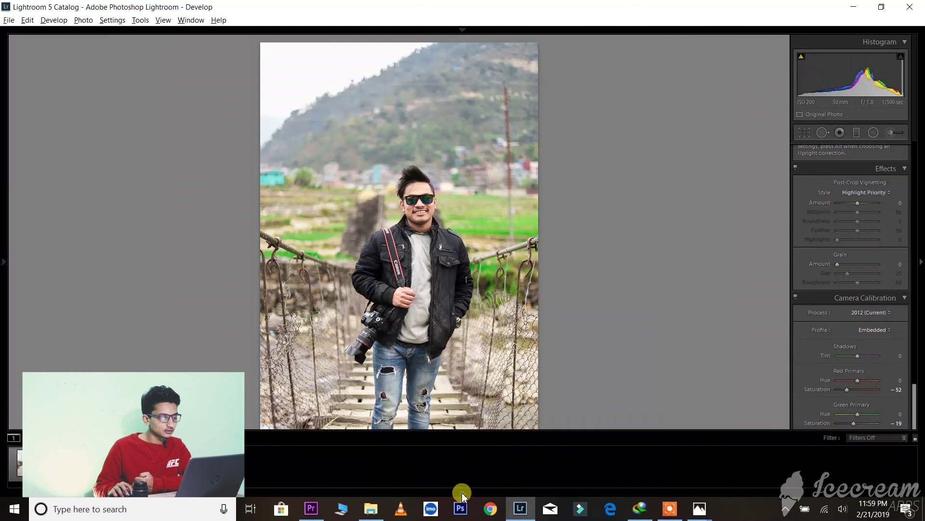